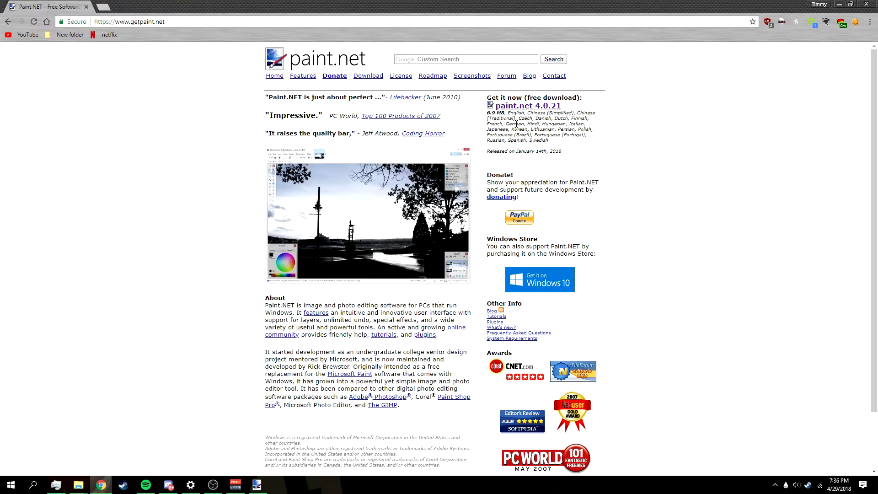
- Jump to the paint.net 4.0.21 Download section on getpaint.net
click(527, 107)
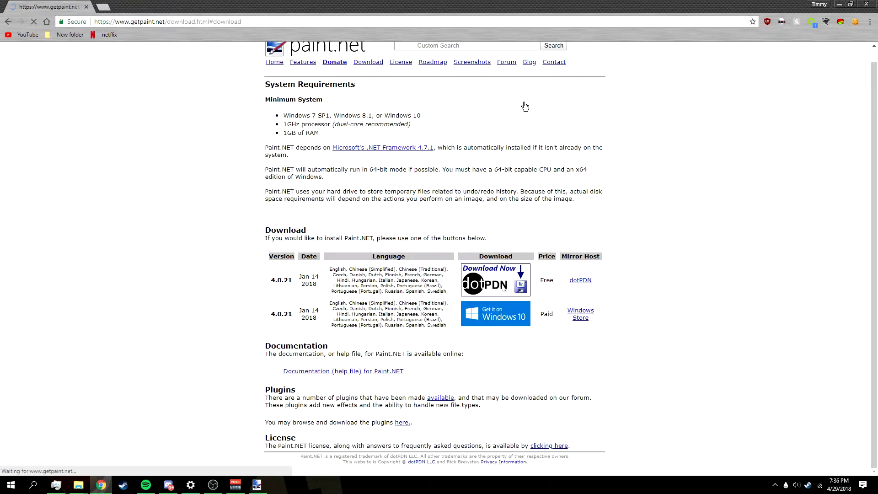
- Start the paint.net 4.0.21 download from dotPDN, cancel it, and close the download bar
click(488, 274)
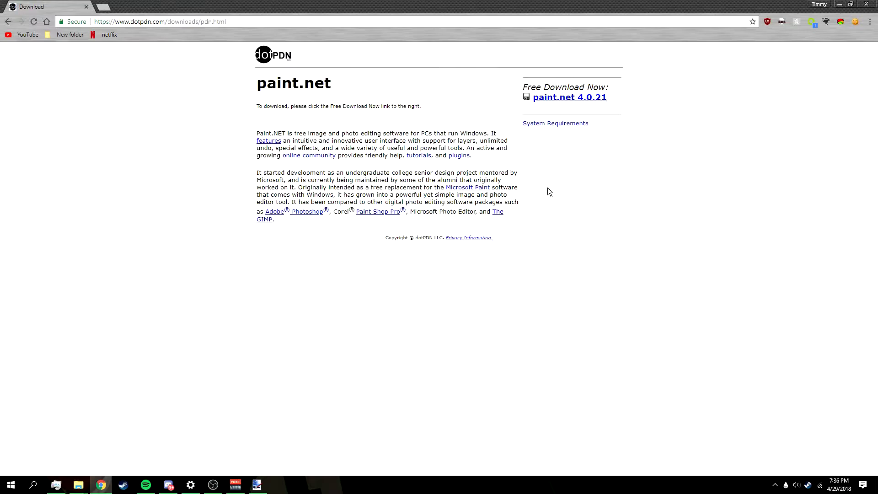
click(588, 98)
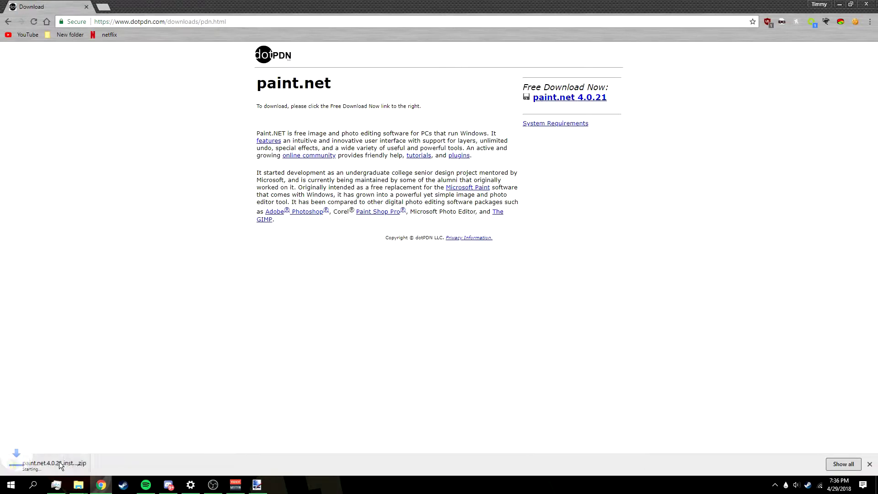
click(93, 464)
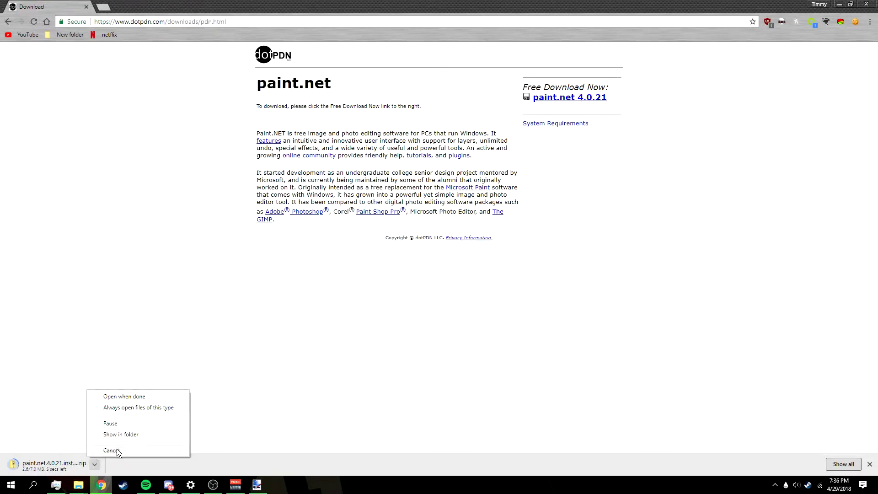
click(111, 451)
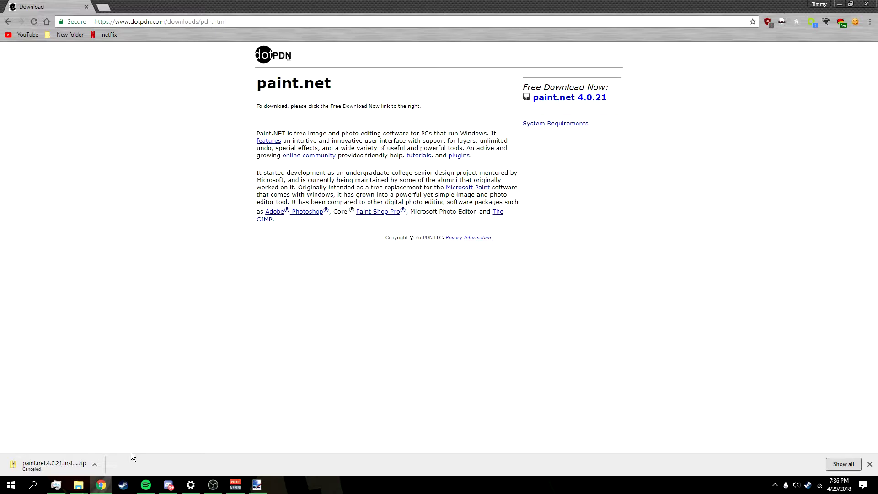
click(870, 465)
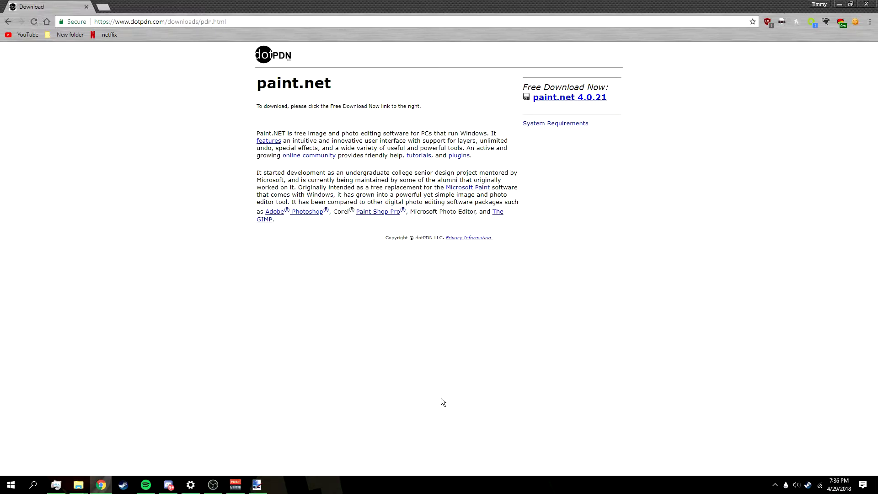
click(258, 488)
- Create a new image with width 1000 and height 1000 pixels
click(20, 116)
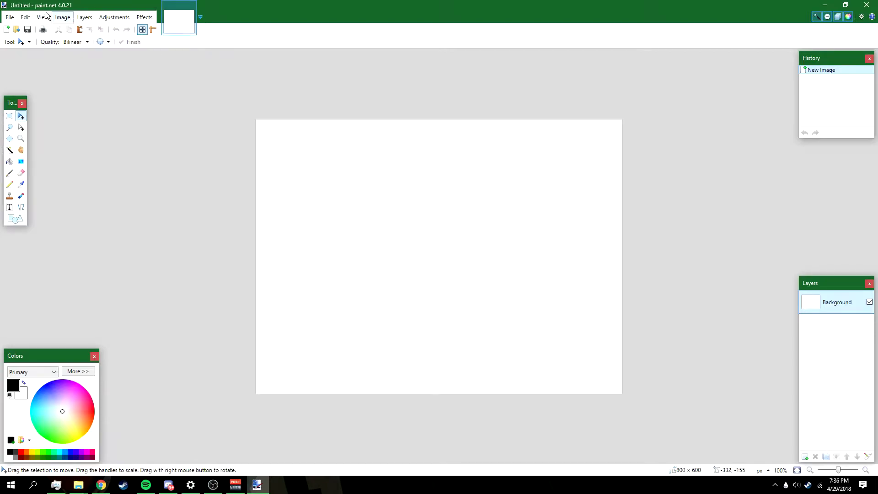
click(10, 17)
click(18, 29)
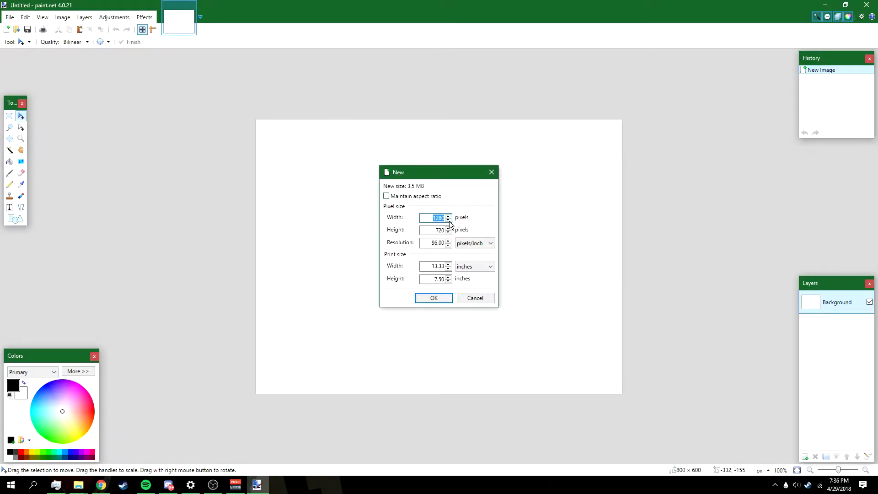
text(1000)
key(Tab)
text(1000)
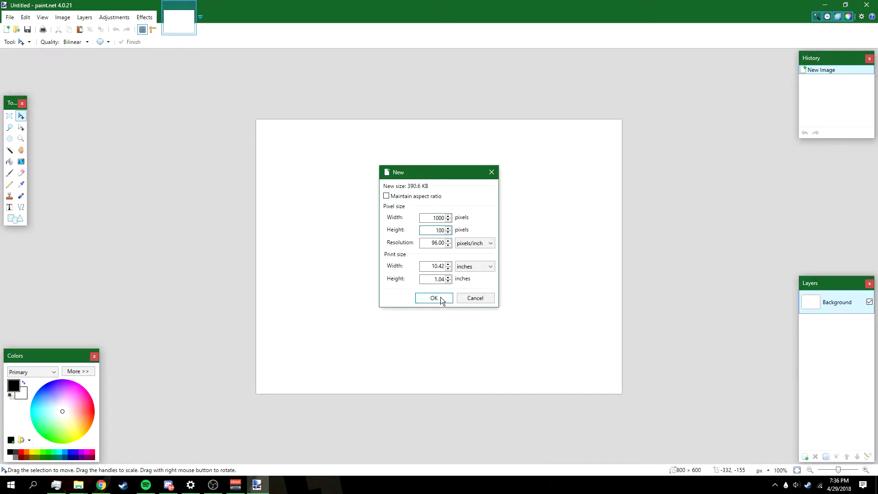
click(434, 298)
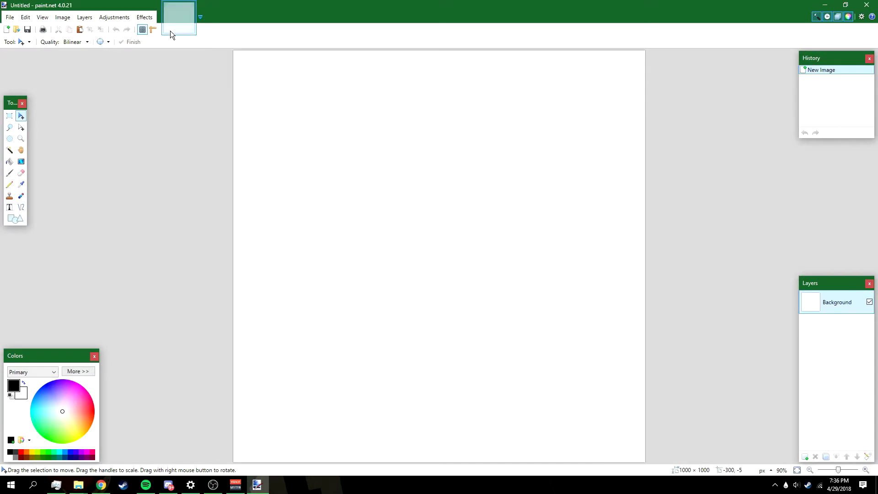
click(17, 30)
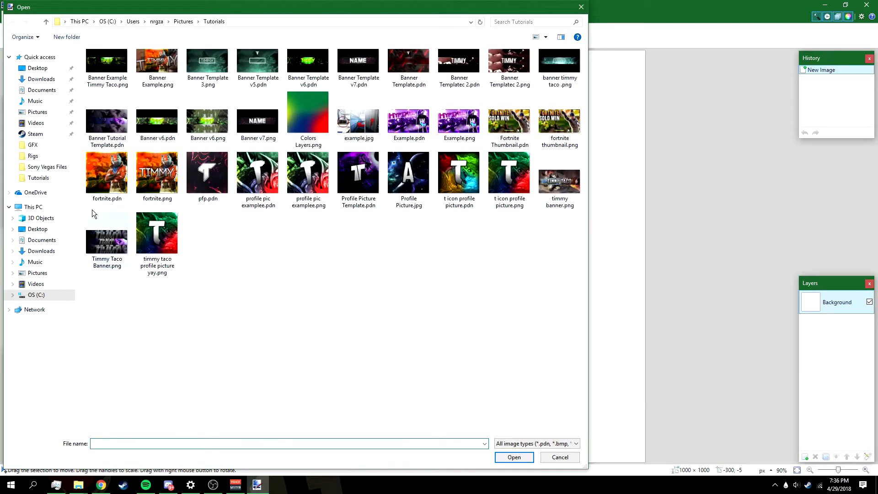
- Open Supreme Stock Pack 5.png from the Stocks folder in Pictures
click(184, 22)
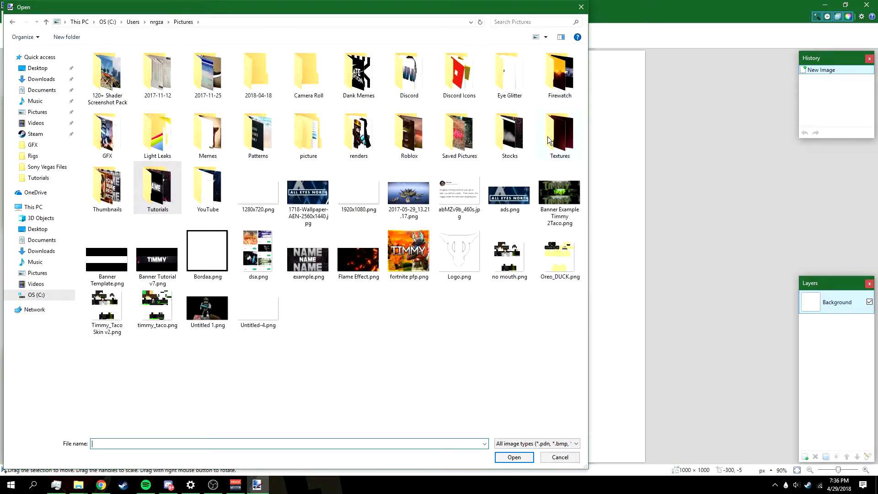
double_click(514, 143)
click(403, 83)
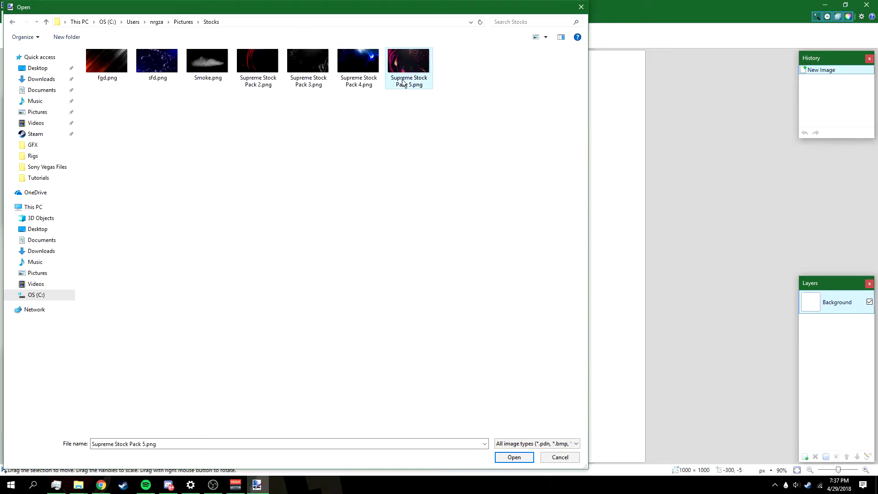
click(511, 458)
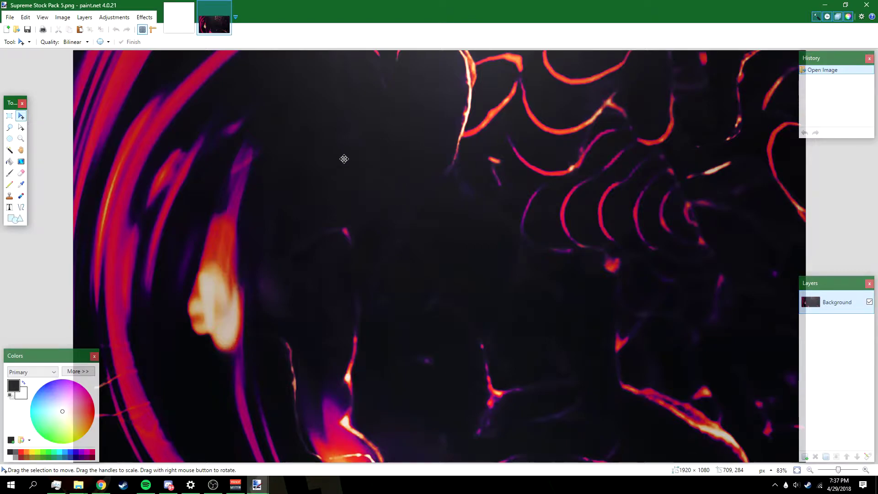
- Copy the neon image and paste it onto a new layer of the Untitled canvas, keeping canvas size
key(ctrl+c)
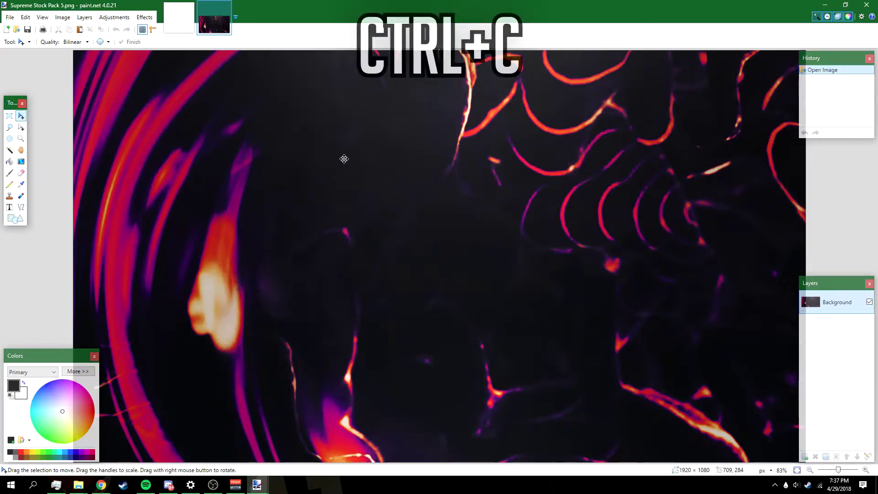
click(189, 27)
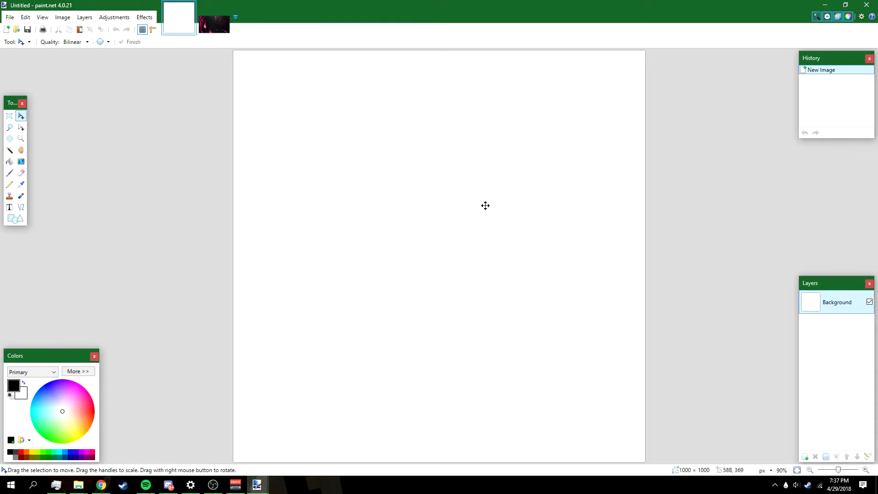
scroll(505, 210, down, 1)
click(799, 449)
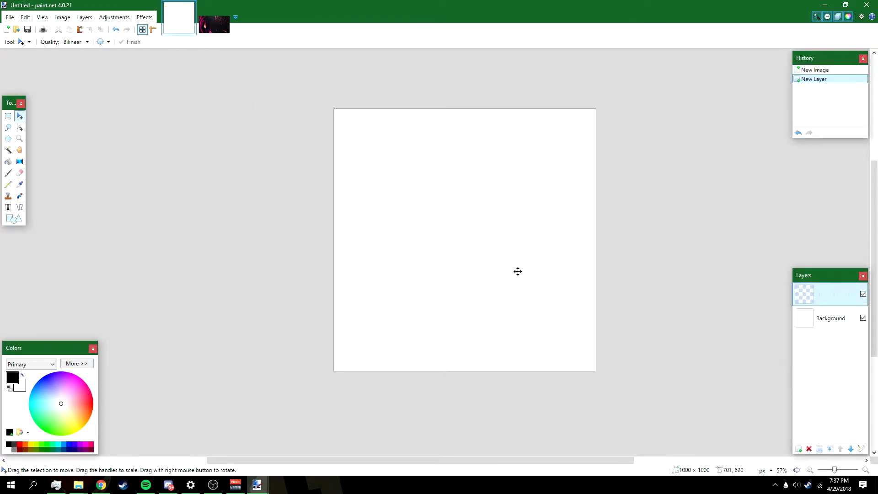
key(ctrl+v)
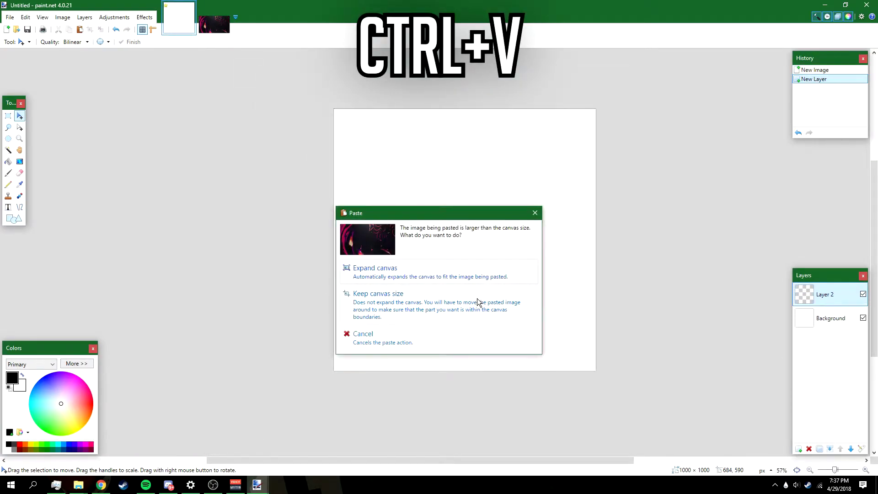
click(473, 307)
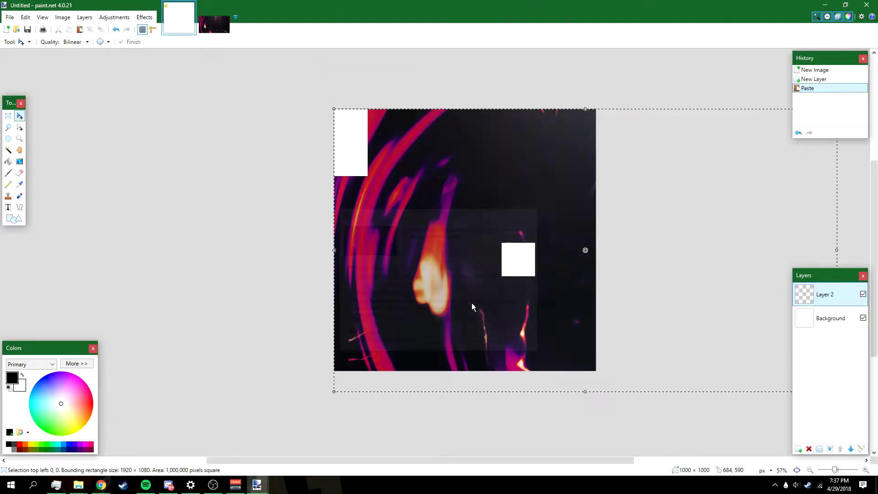
- Drag the pasted swirls leftward into place and deselect
drag(637, 295, 562, 292)
drag(622, 298, 558, 303)
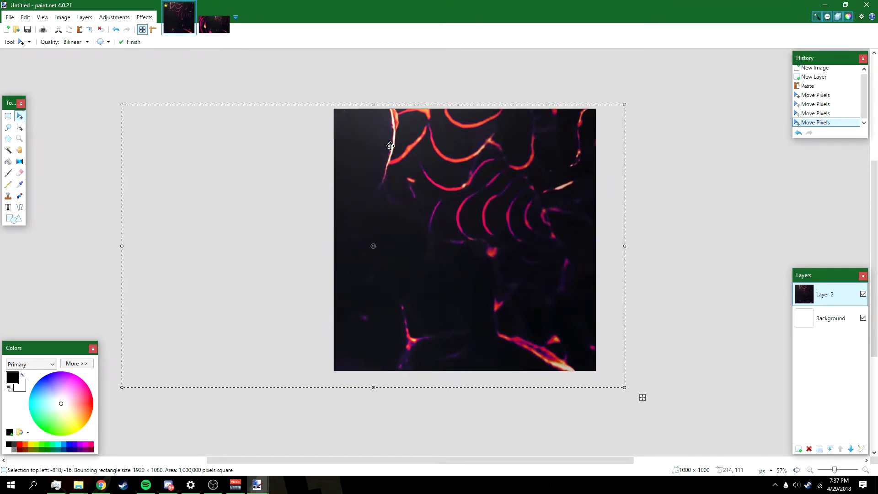
drag(531, 262, 535, 277)
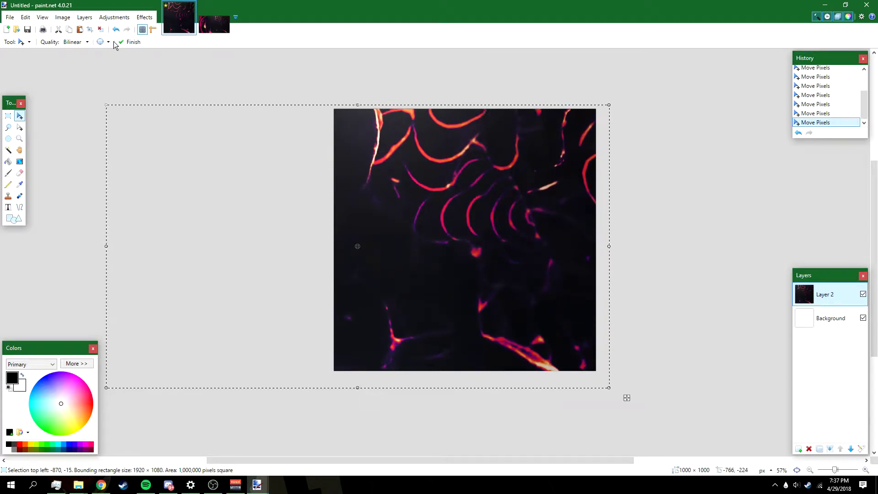
click(101, 30)
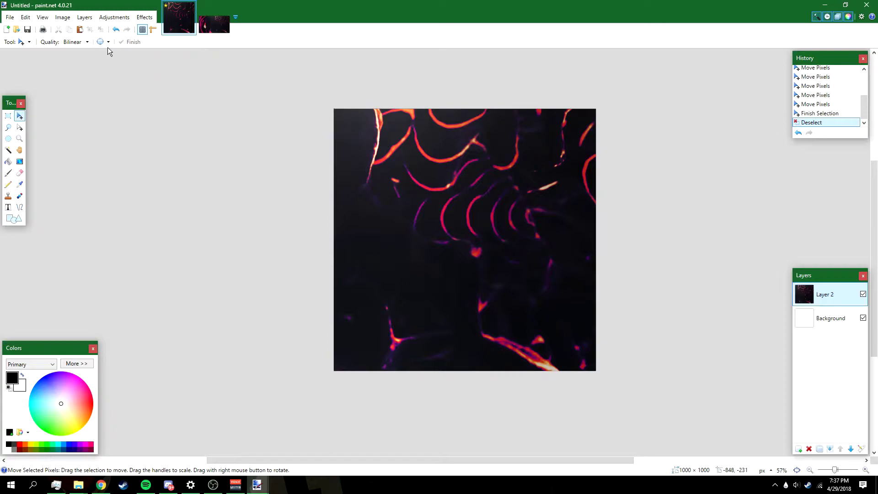
- On a new layer, start a mid-canvas text line in Foreplayer font at size 288
click(798, 449)
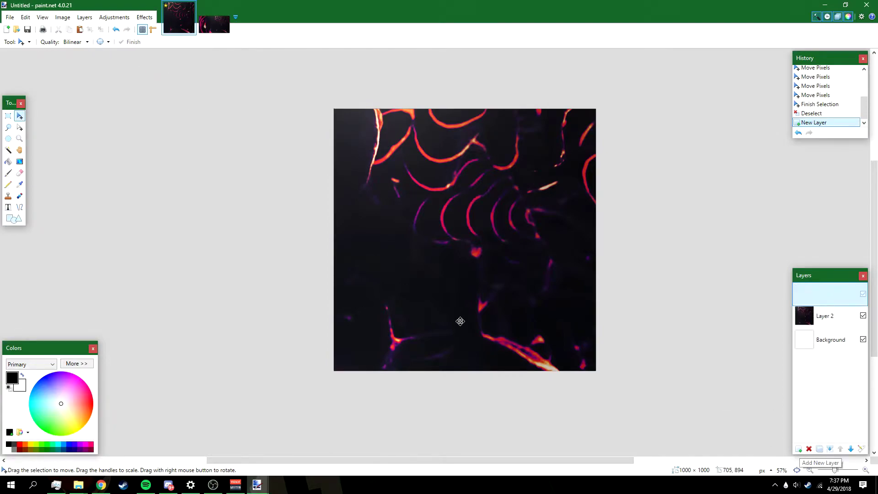
click(7, 208)
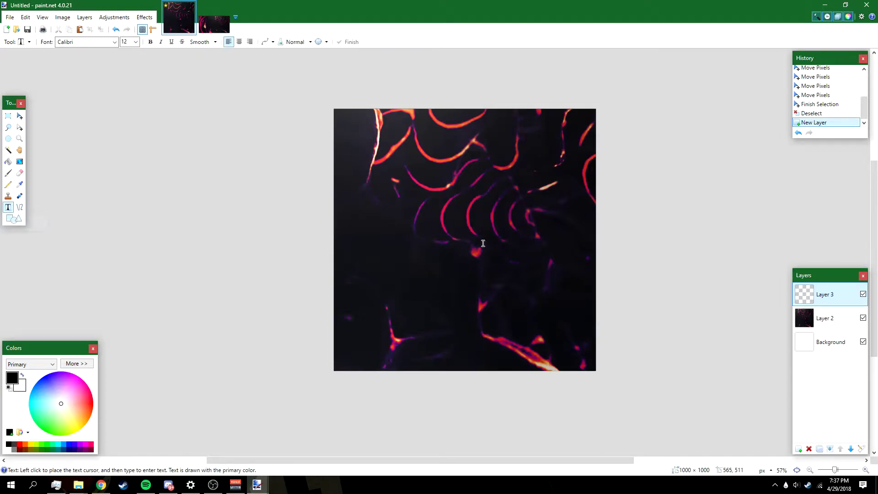
click(421, 261)
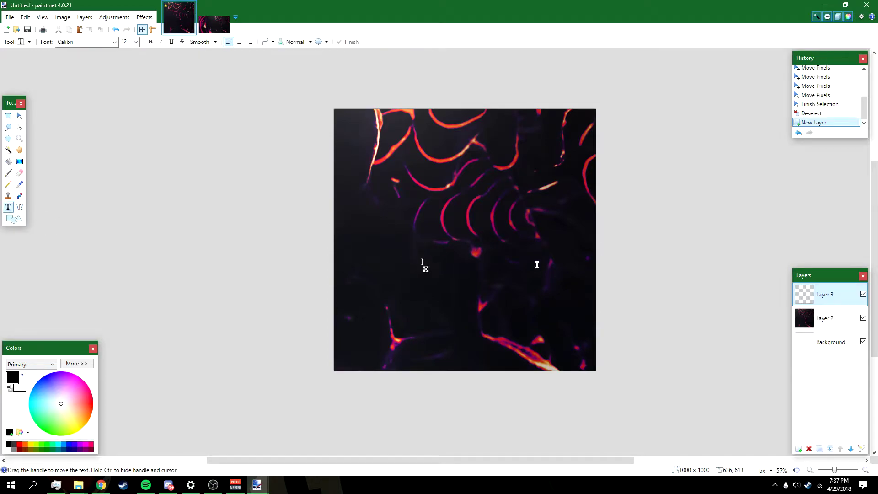
click(135, 43)
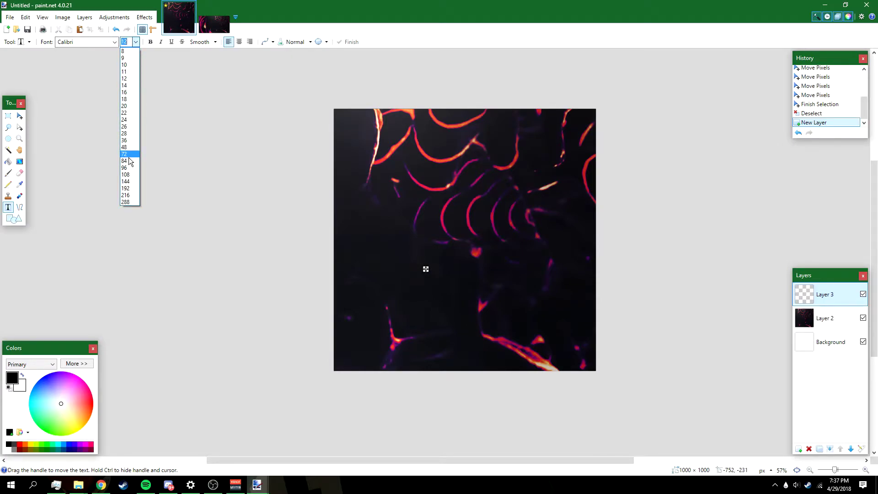
click(135, 202)
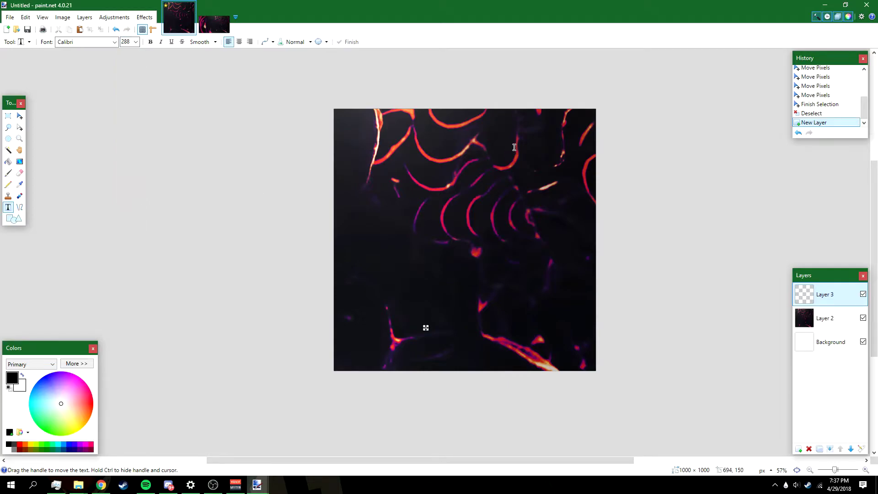
click(114, 42)
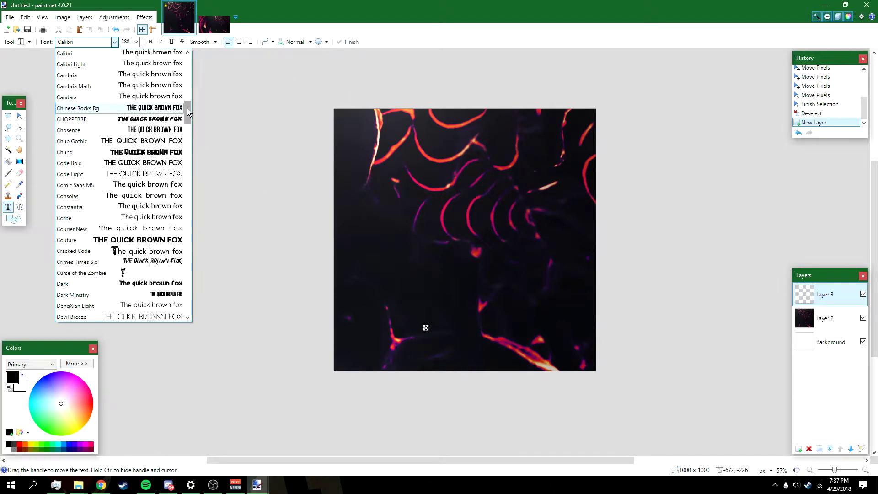
drag(188, 108, 188, 134)
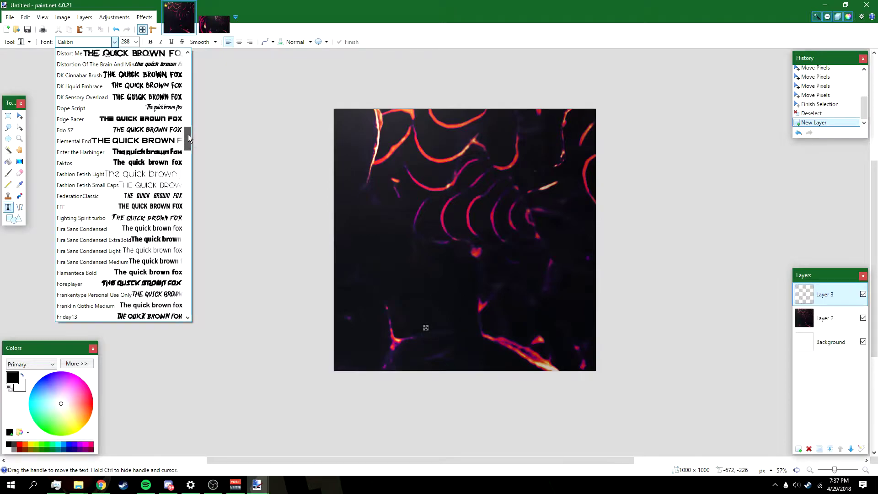
click(165, 287)
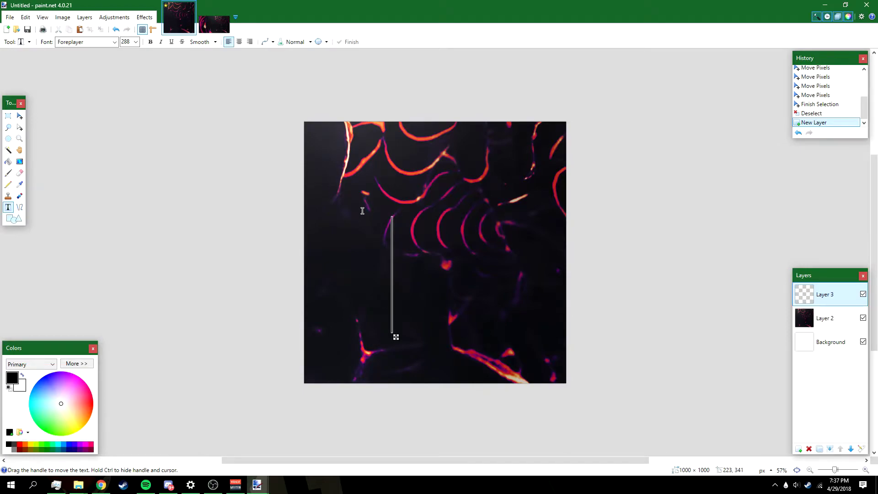
- Type the letter T, removing a stray extra character
text(Tg)
key(BackSpace)
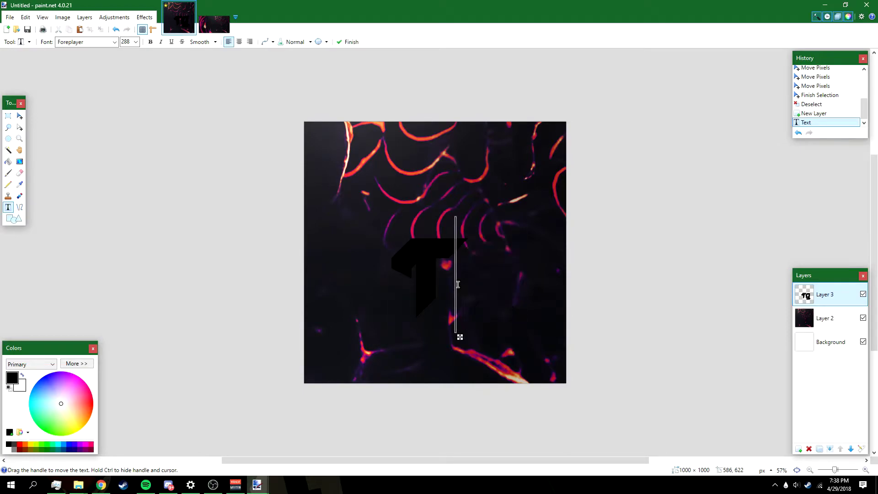
key(BackSpace)
text(T)
- Make the T white, enlarge it to size 400, and nudge it up-left
click(22, 376)
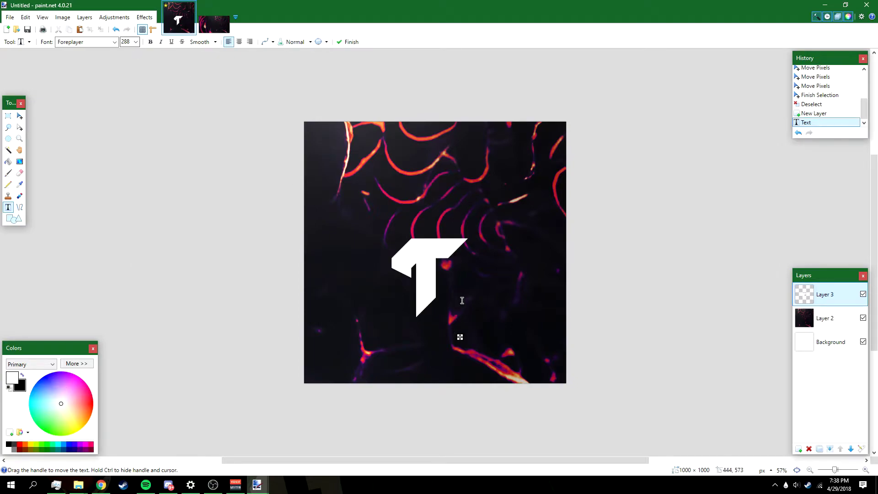
text(400)
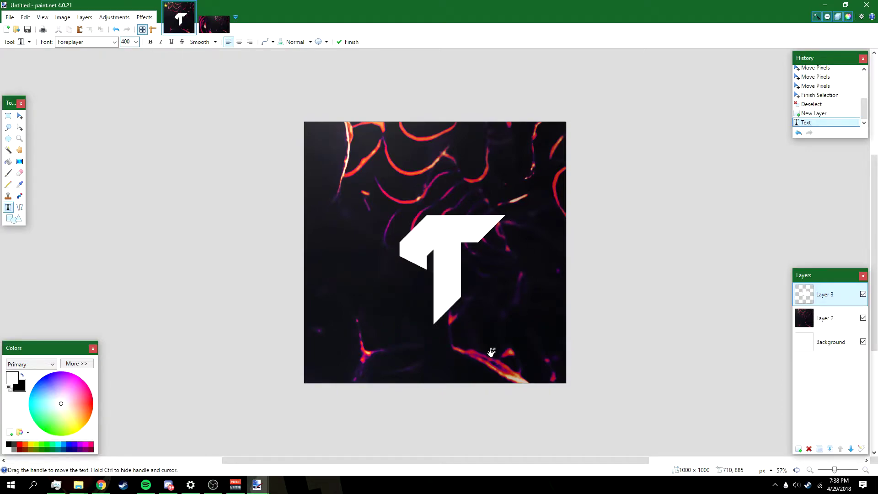
drag(491, 352, 485, 337)
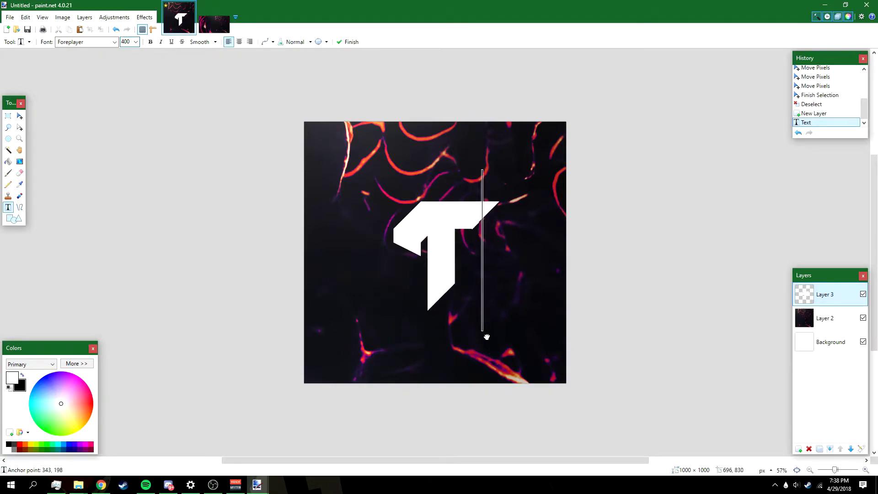
- Centre the T on the canvas with Object Align's Center Both
click(140, 19)
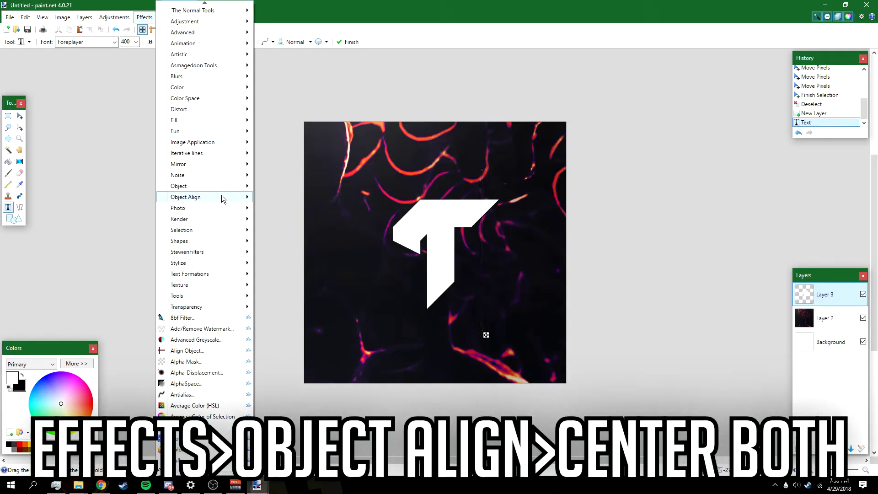
mouse_move(221, 196)
click(280, 195)
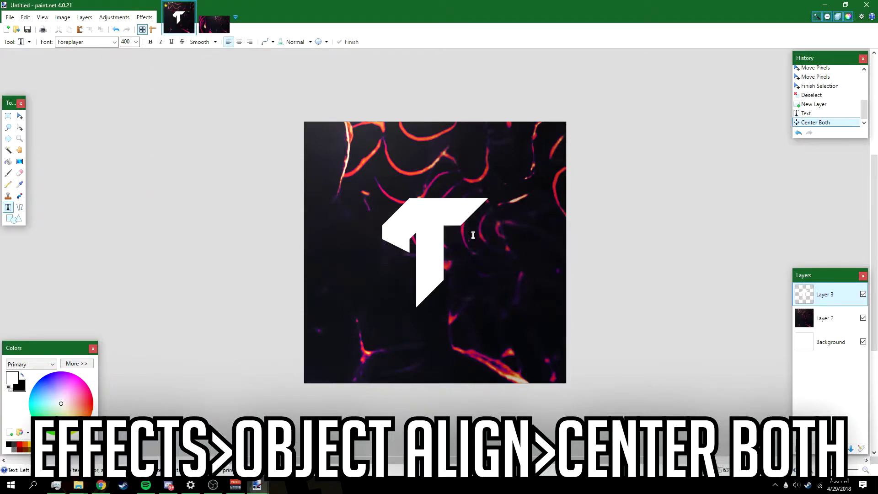
click(20, 117)
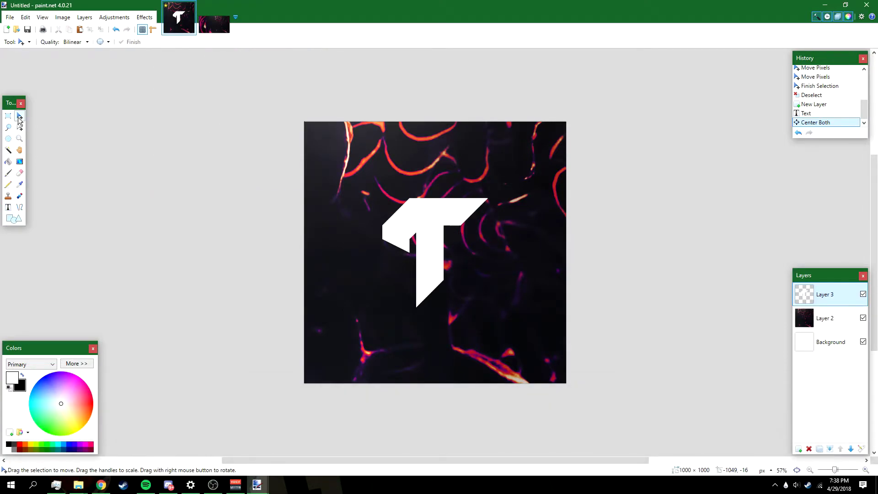
- Magic-wand select the T and fill it with a top-to-bottom white-to-grey gradient, then deselect
click(8, 150)
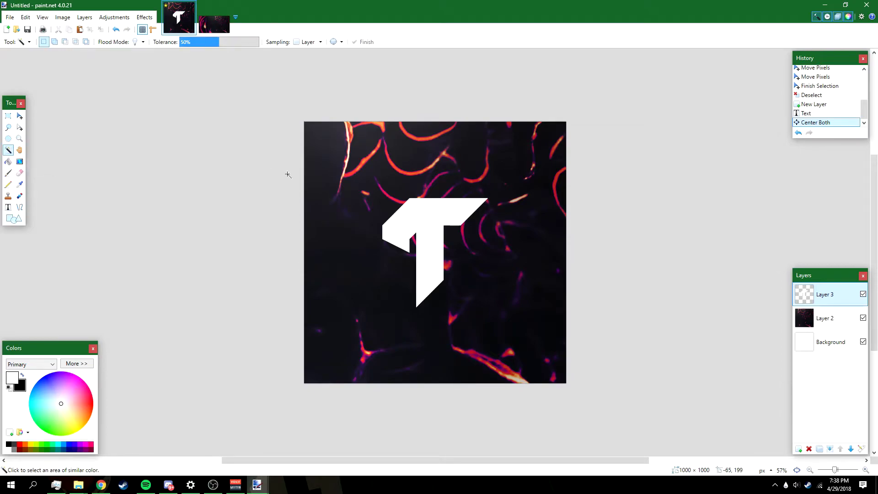
click(428, 235)
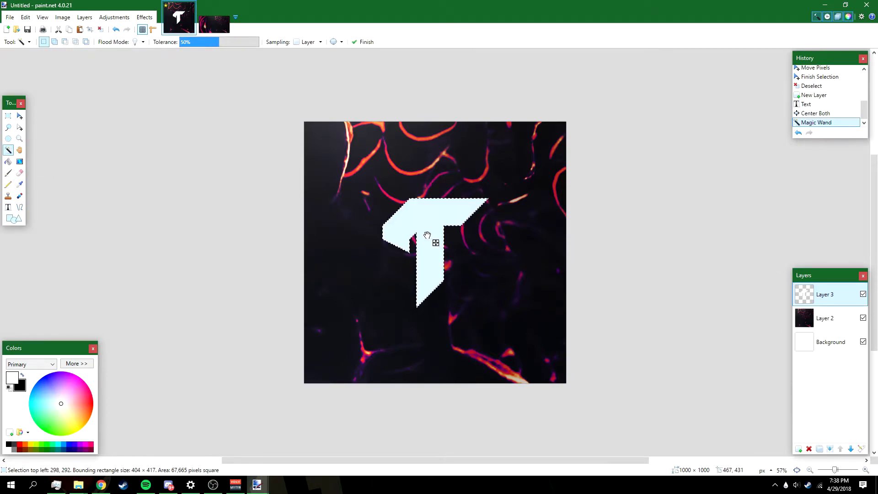
click(19, 161)
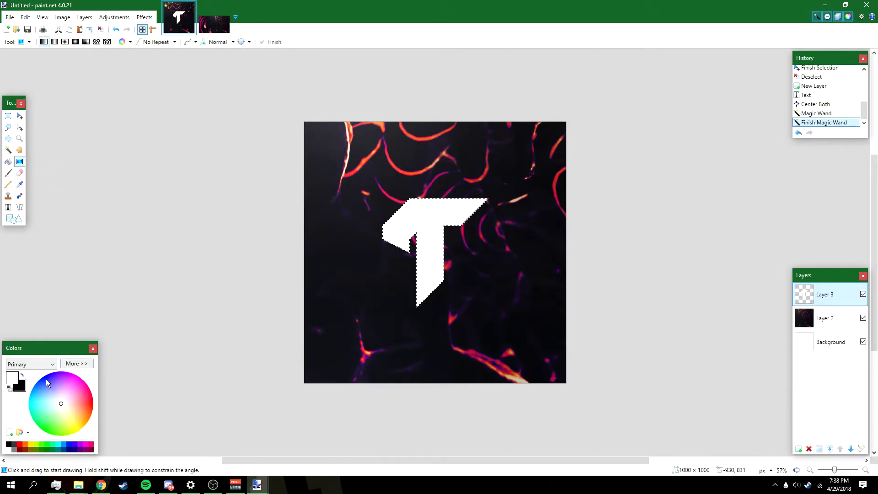
click(22, 376)
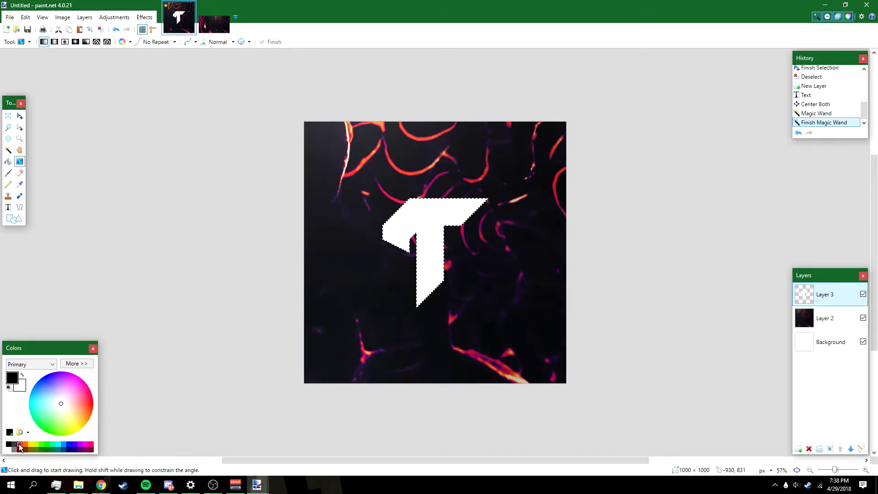
click(14, 449)
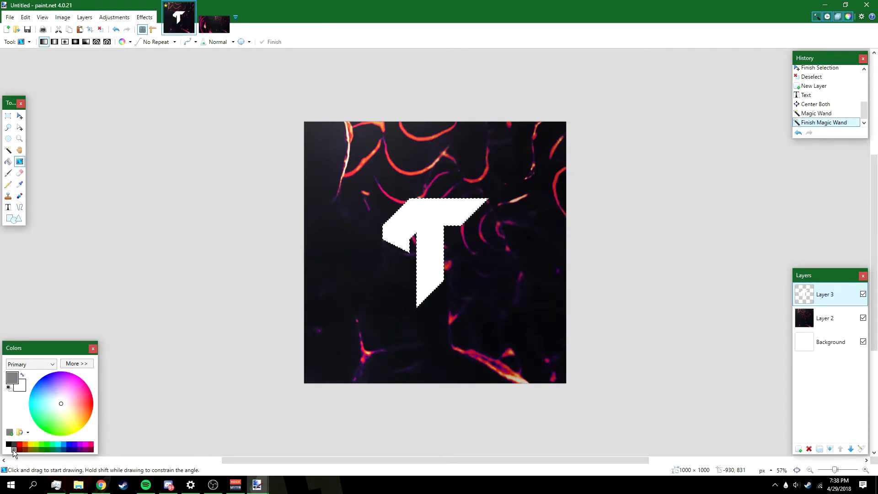
click(22, 375)
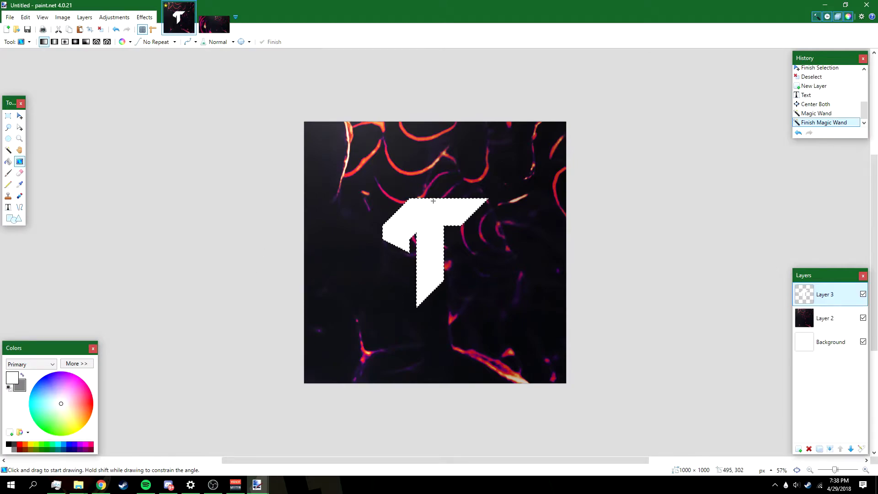
drag(427, 200, 426, 308)
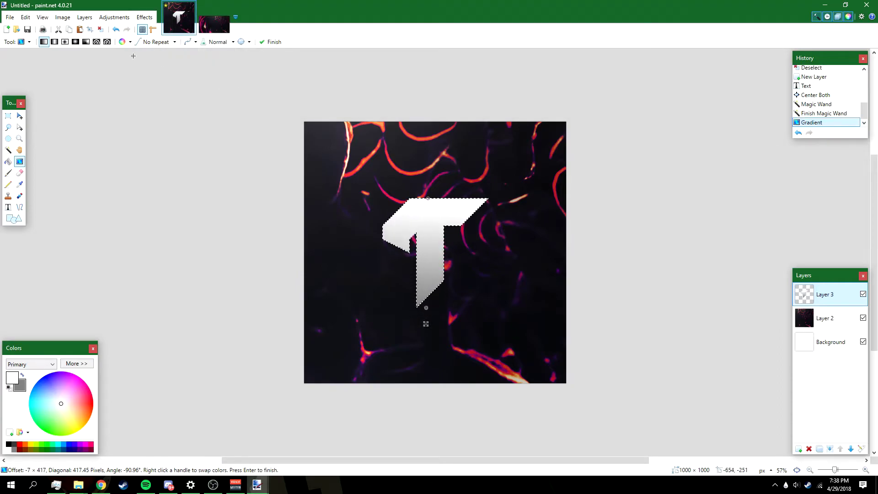
click(100, 30)
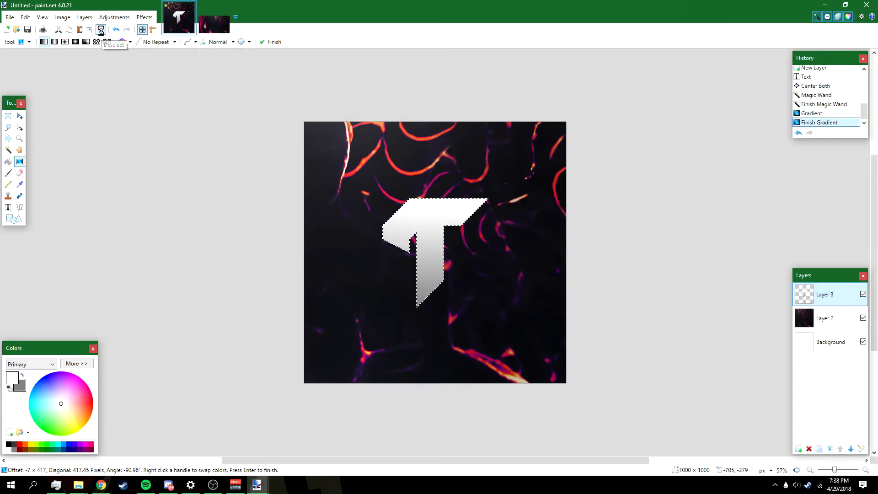
click(145, 19)
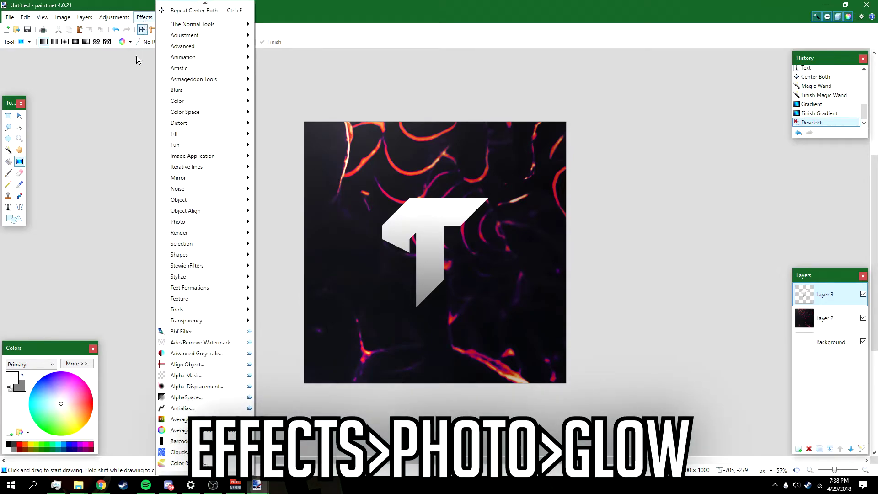
- Apply Glow to the T with radius 6, brightness -74 and contrast 10
mouse_move(196, 222)
click(304, 190)
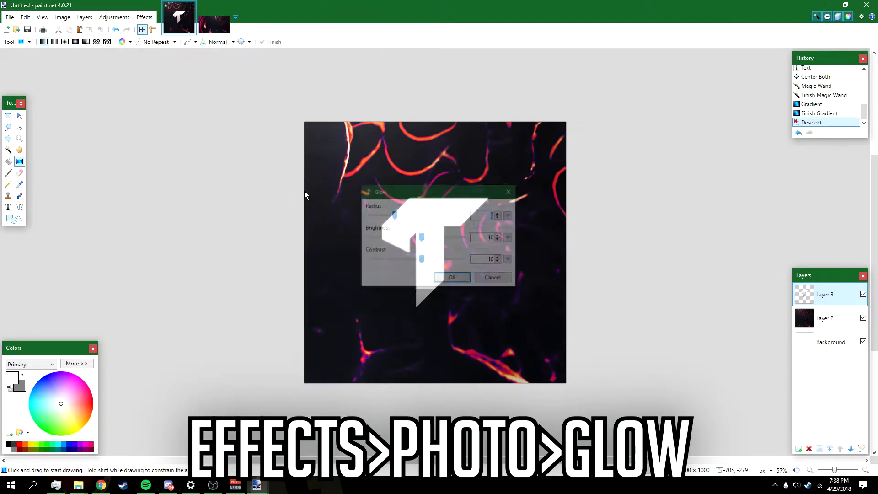
drag(429, 191, 574, 131)
drag(566, 178, 529, 179)
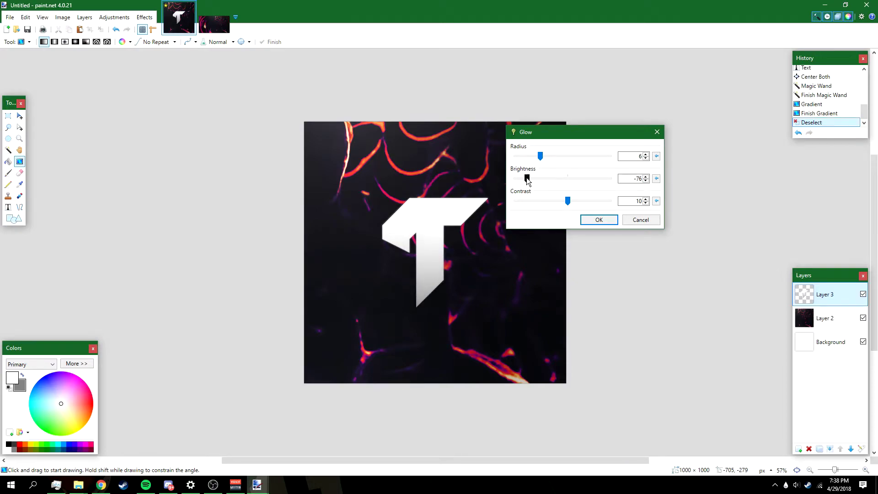
drag(547, 202, 607, 204)
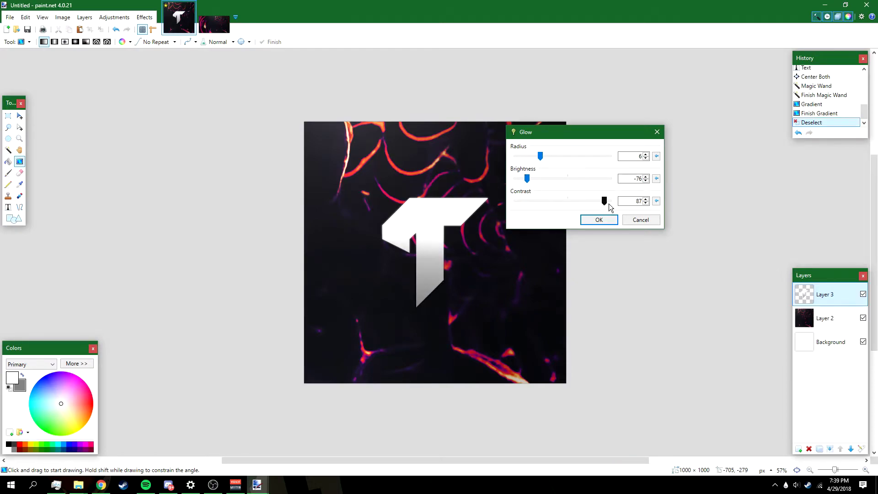
click(656, 200)
drag(541, 156, 605, 159)
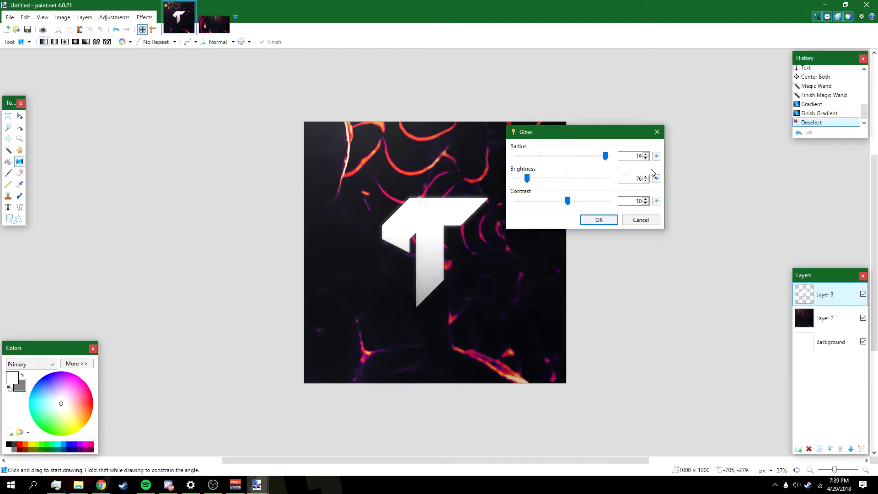
click(656, 157)
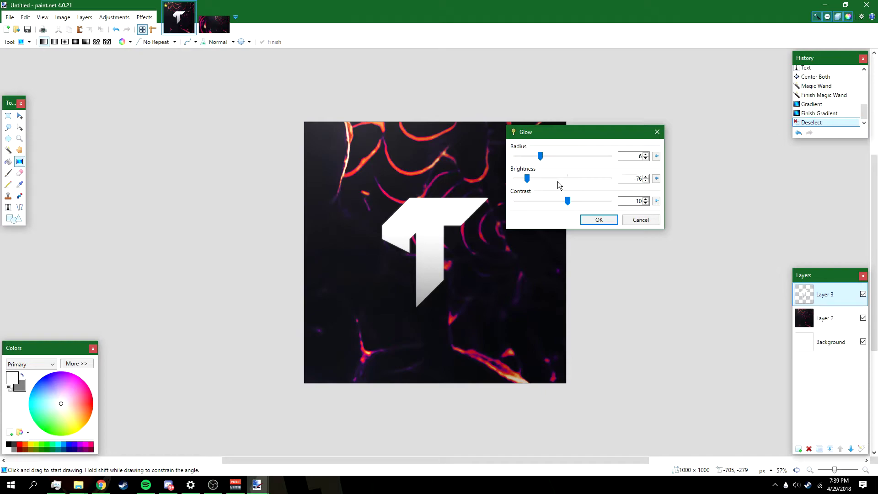
drag(528, 182, 532, 180)
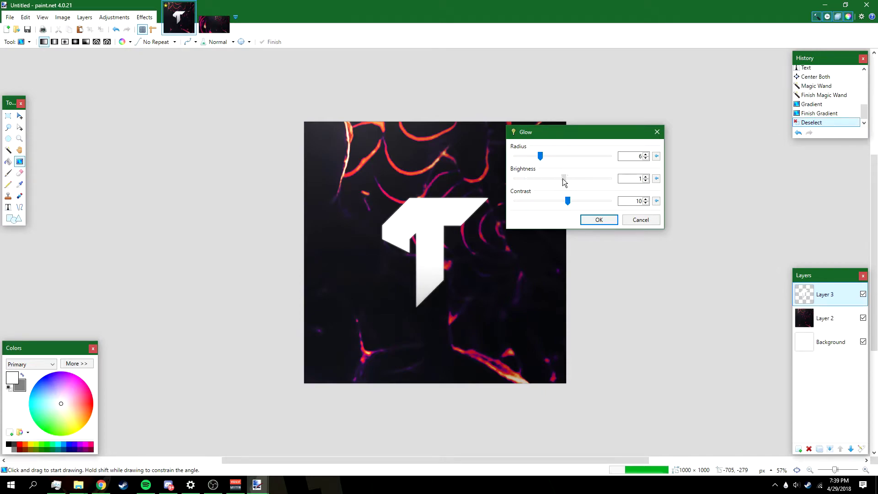
click(595, 221)
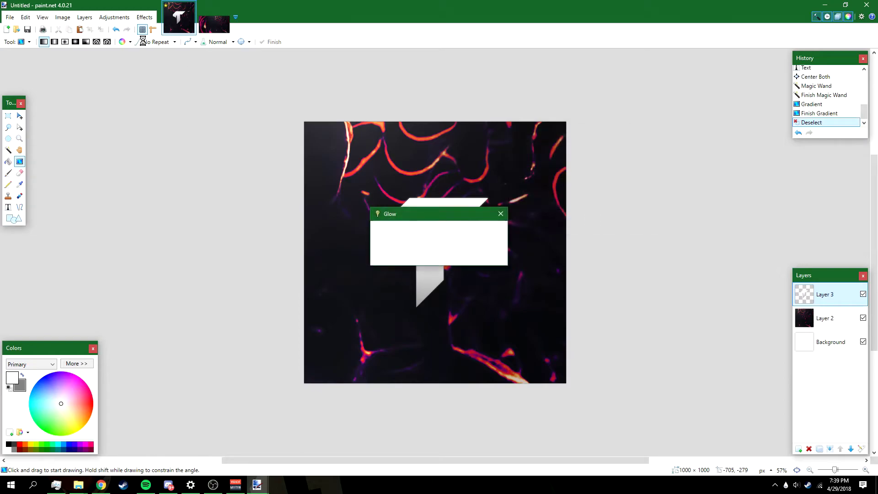
- Apply a black Drop Shadow to the T with offset 0, blur 0 and widening radius 12
click(144, 17)
mouse_move(196, 199)
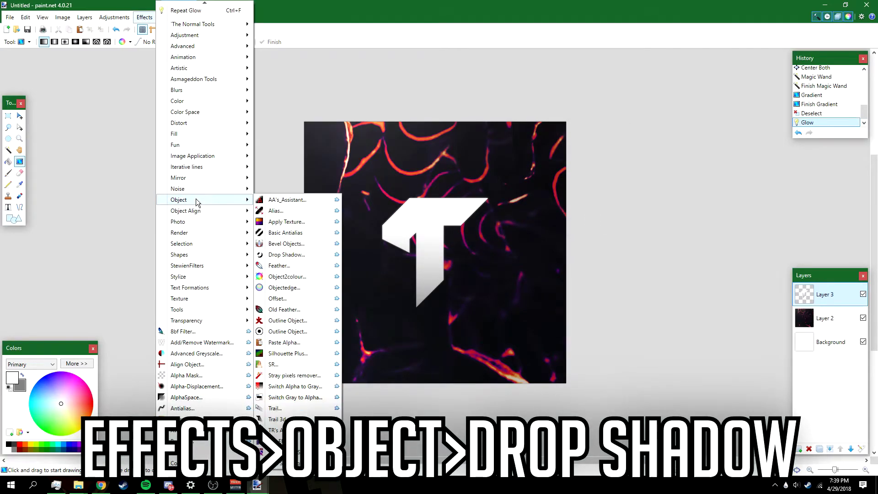
click(287, 254)
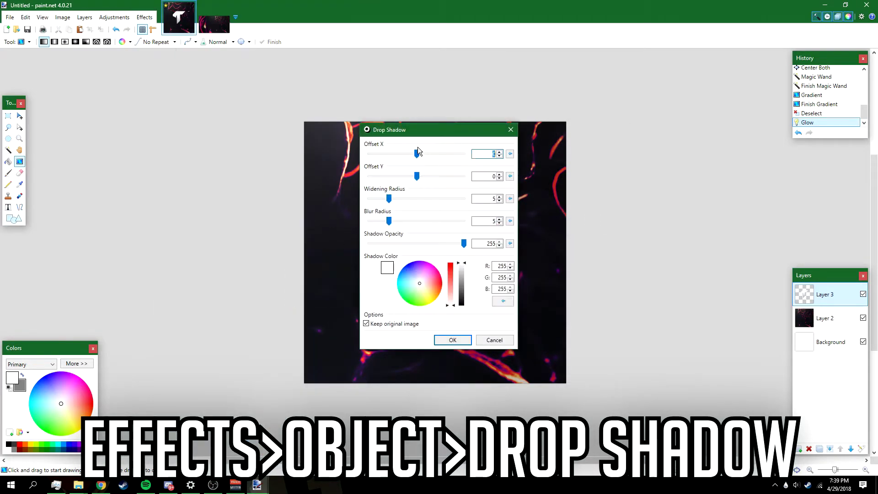
drag(435, 131, 613, 100)
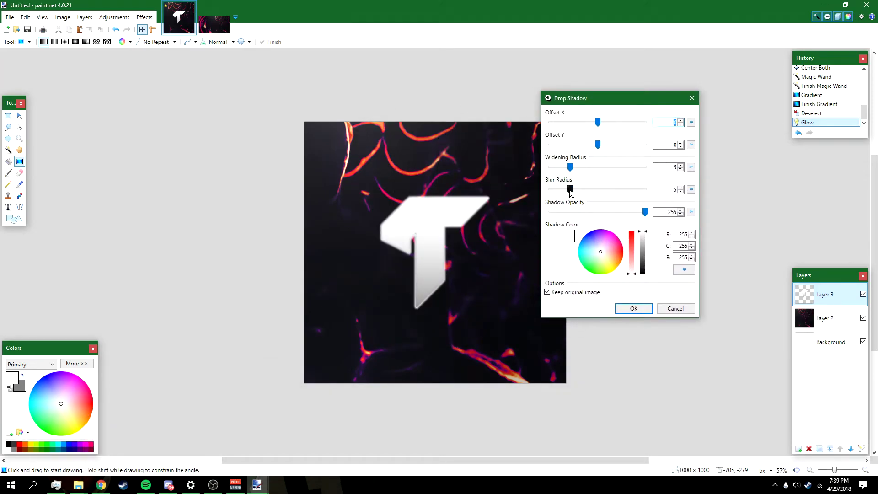
drag(570, 191, 550, 191)
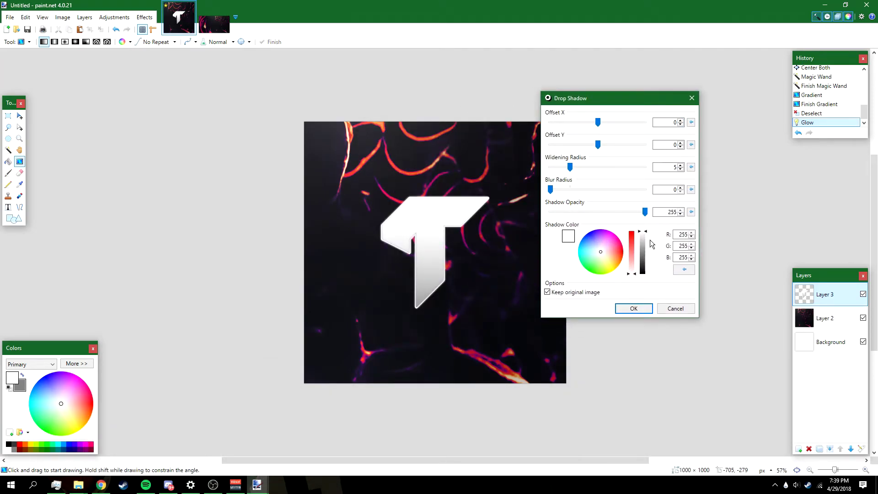
drag(645, 239, 642, 274)
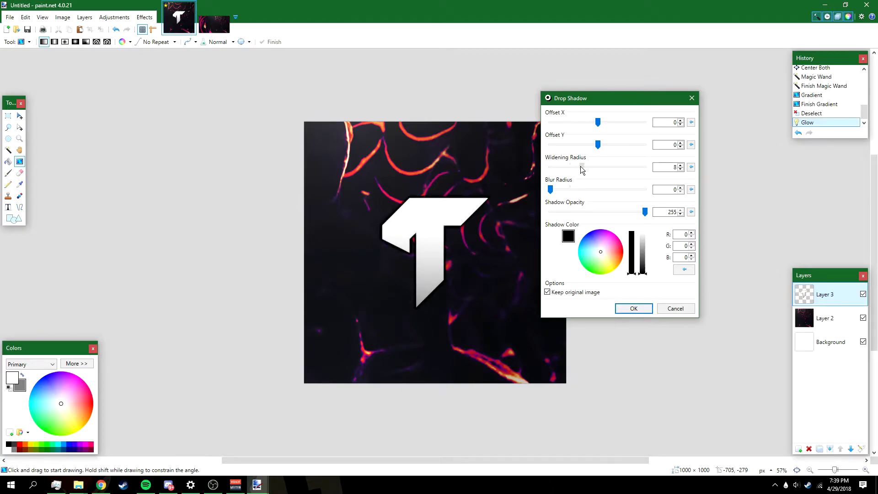
drag(591, 170, 596, 169)
click(634, 309)
- Apply a second Drop Shadow in white with widening radius 12 as an outer border
click(144, 17)
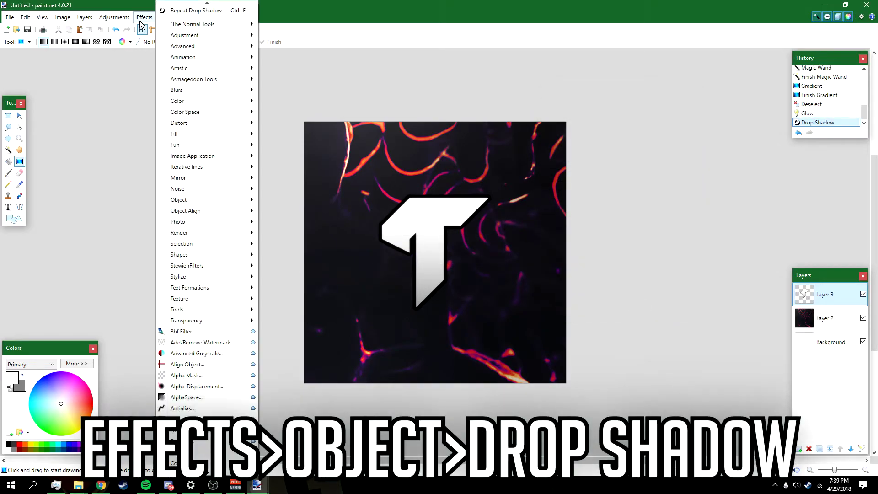
mouse_move(215, 201)
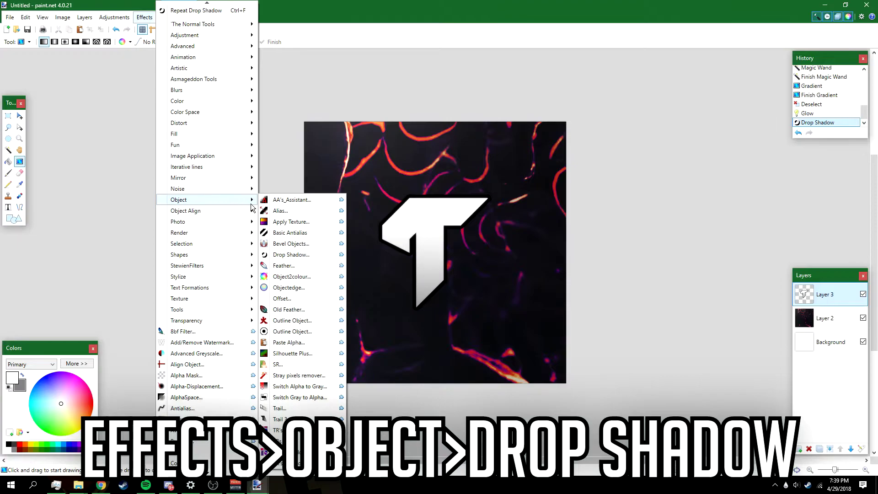
click(296, 258)
drag(440, 139, 597, 121)
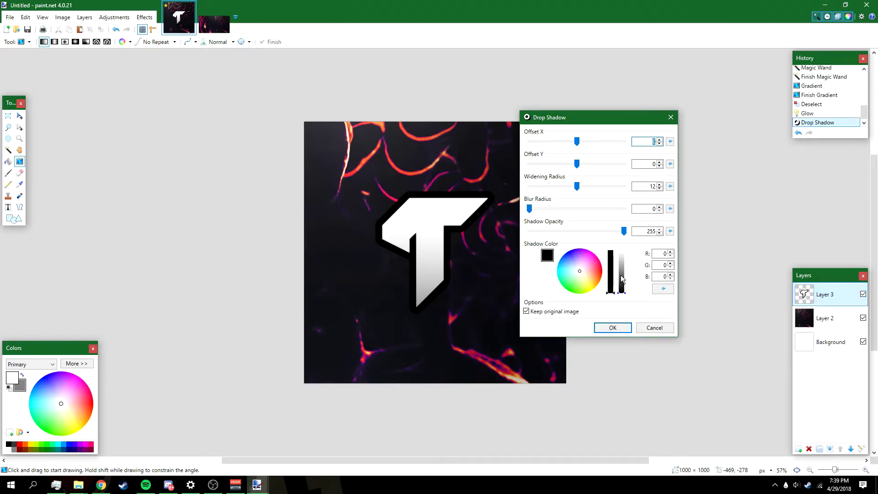
drag(626, 290, 612, 248)
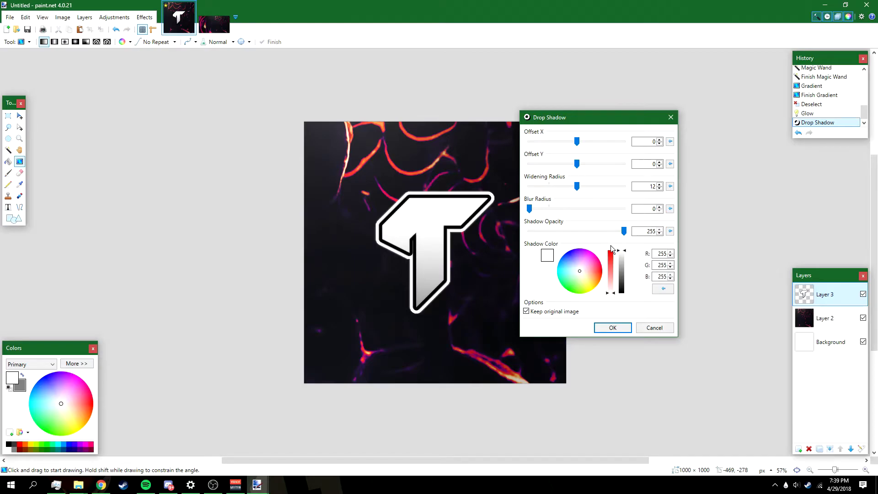
click(612, 328)
scroll(421, 236, up, 2)
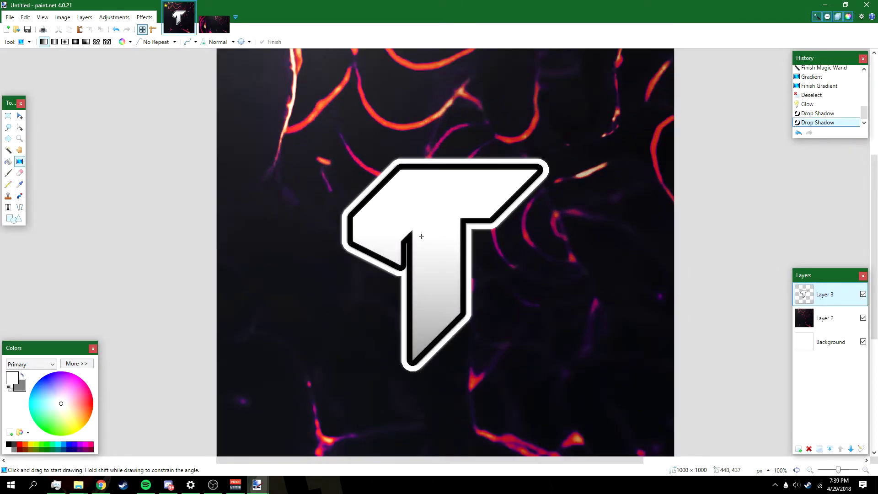
- Add a new empty layer above the T logo
scroll(421, 236, down, 1)
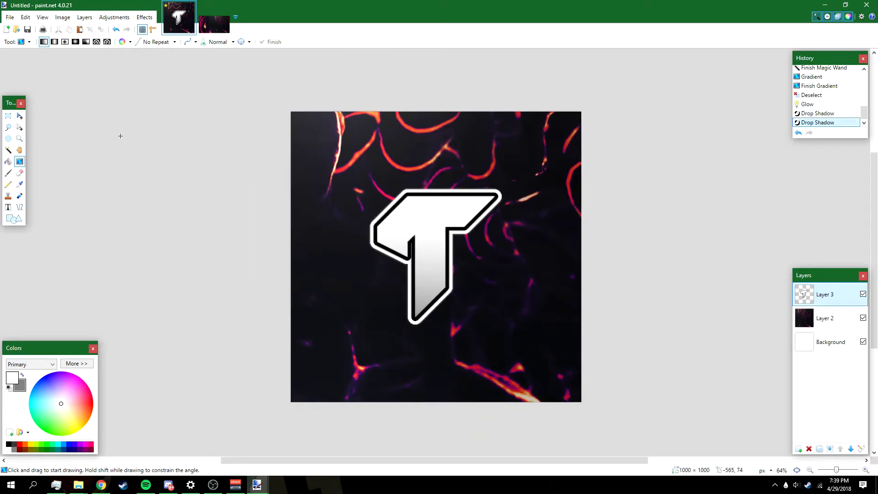
scroll(121, 136, down, 1)
key(m)
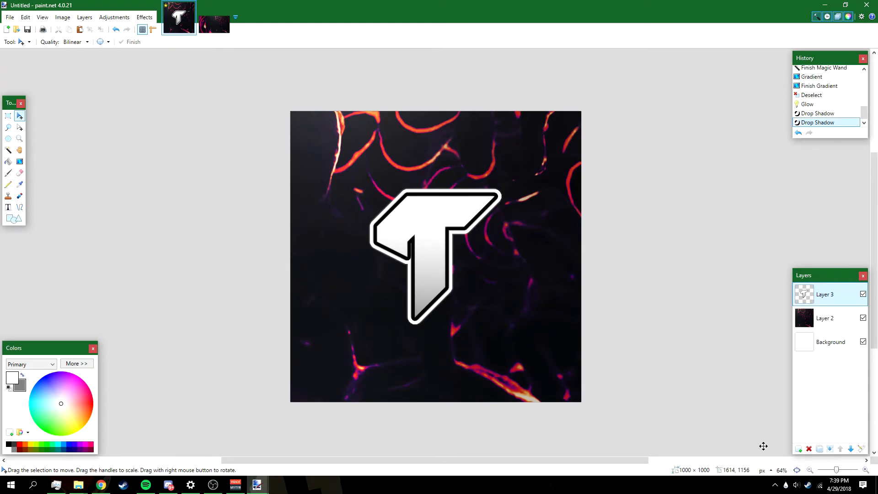
click(799, 449)
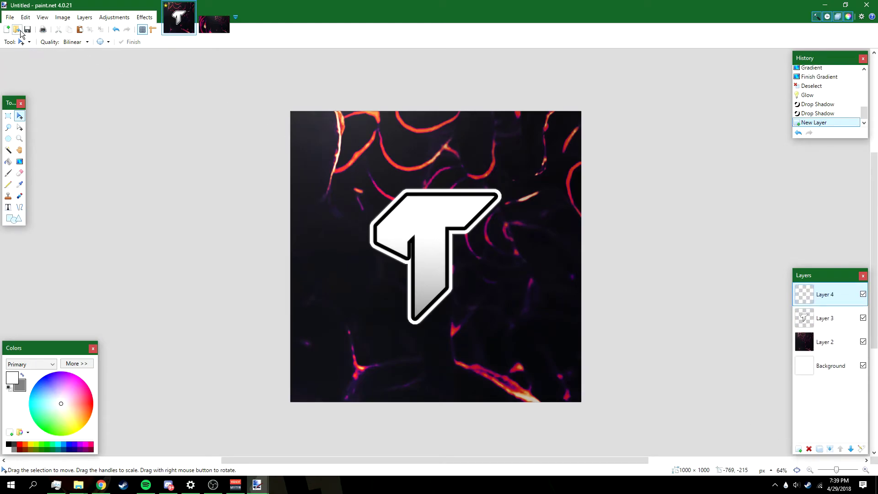
- Open texture.png from Pictures\Textures, copy the whole image, and return to the T image
click(10, 17)
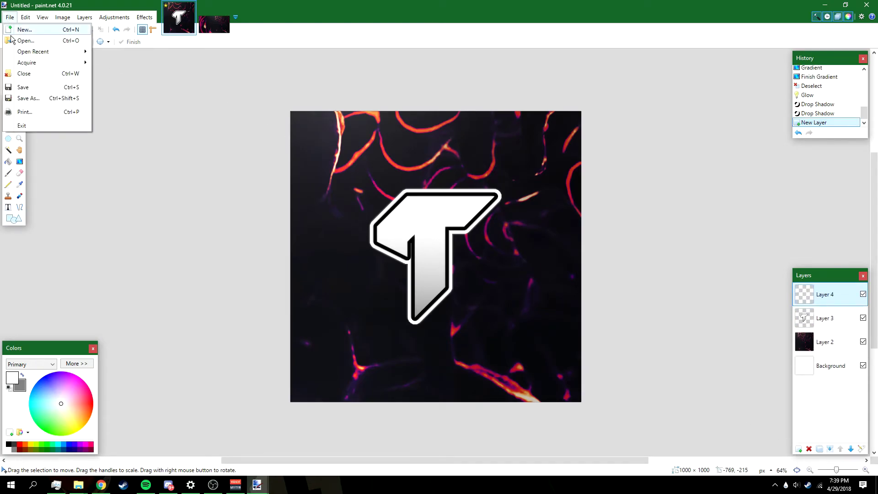
click(20, 40)
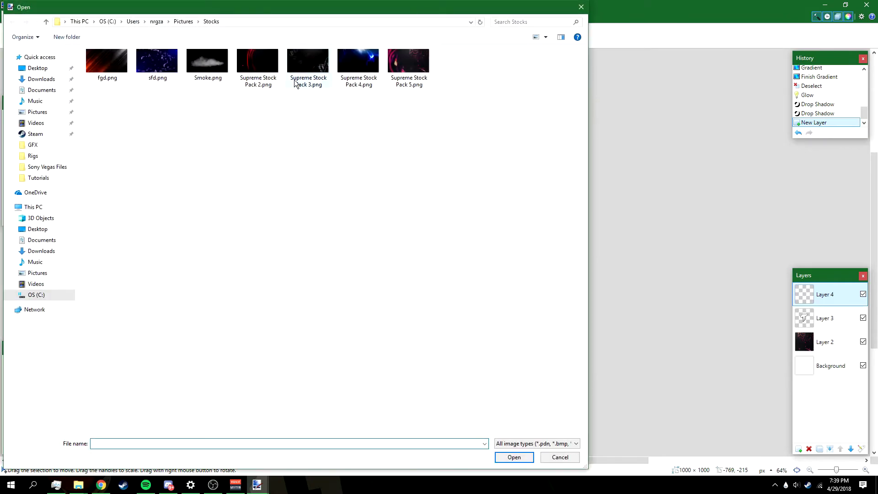
click(185, 22)
double_click(561, 151)
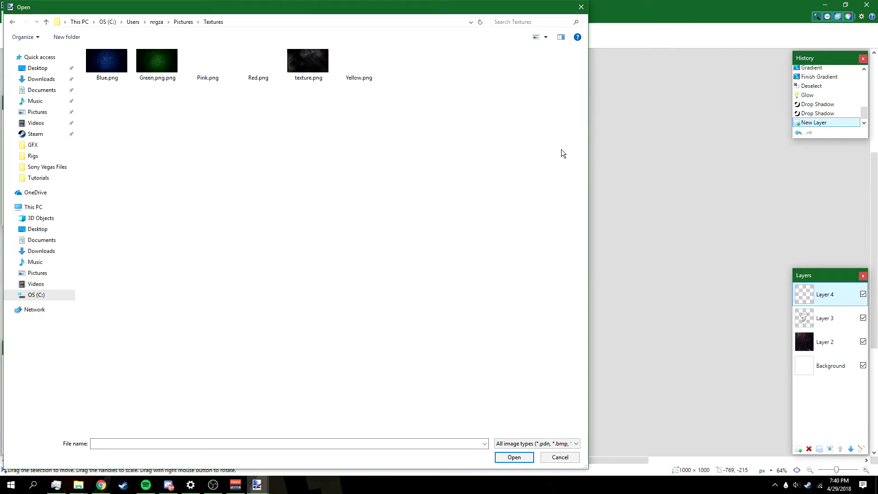
click(306, 70)
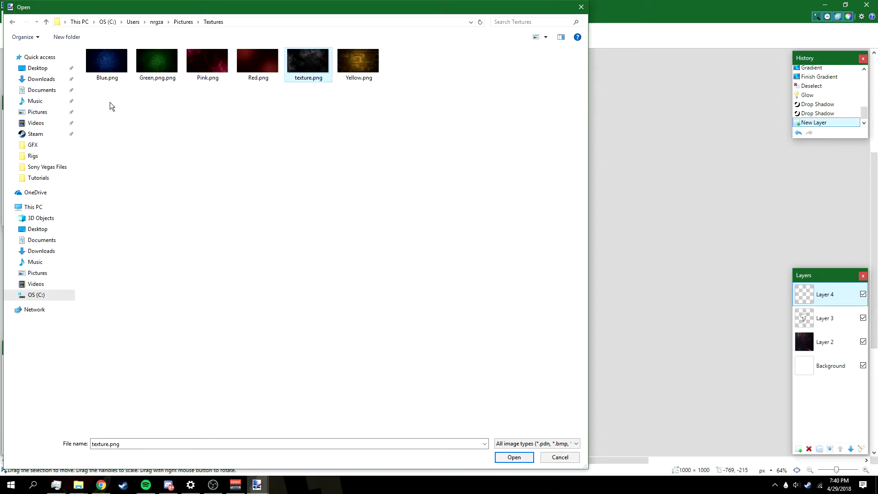
drag(110, 102, 366, 64)
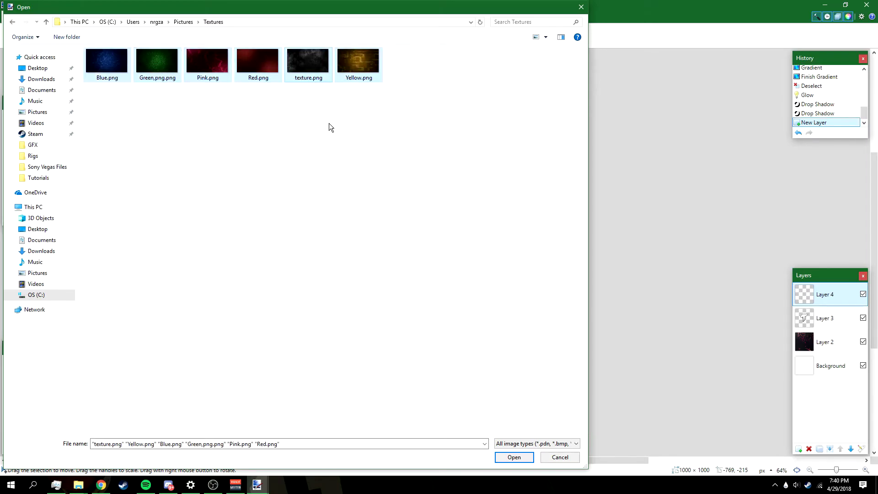
click(314, 74)
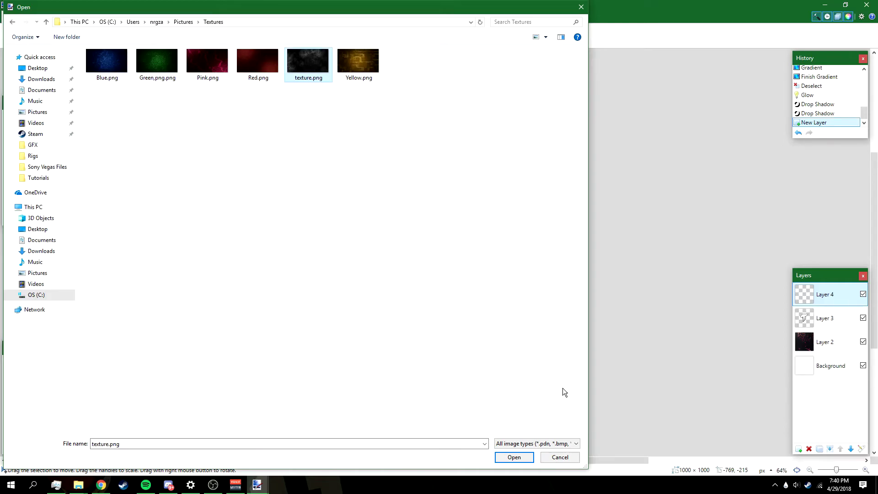
click(514, 457)
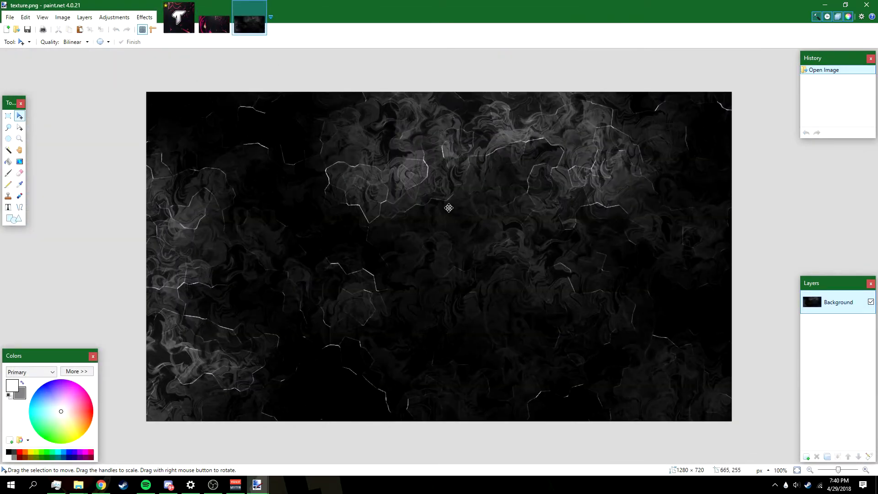
key(ctrl+c)
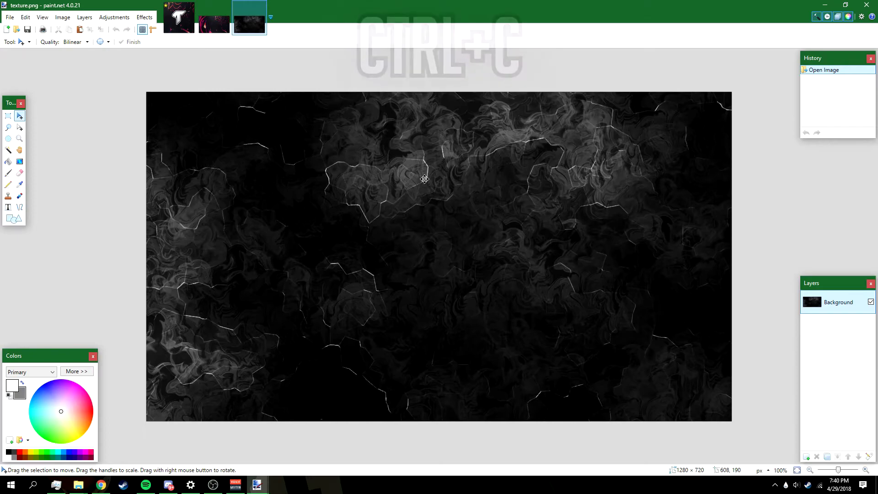
click(179, 23)
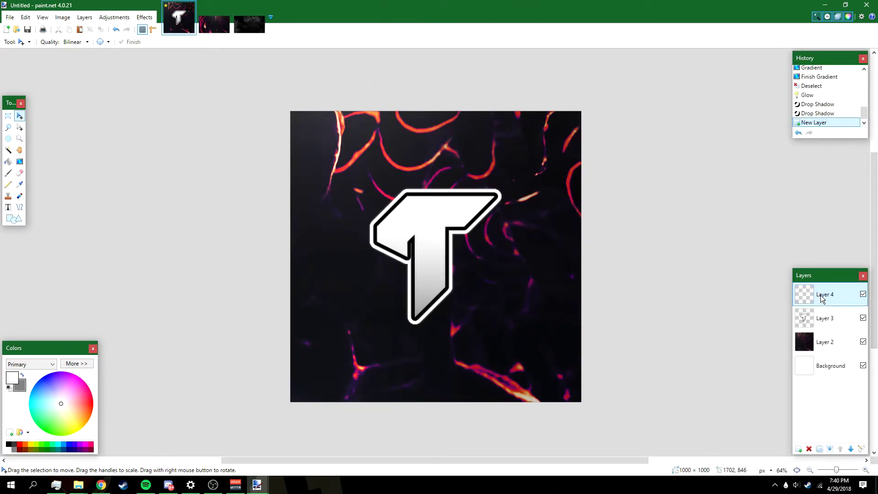
- Paste the texture keeping the canvas size, scale it to 1822 × 1025 over the canvas, and deselect
key(ctrl+v)
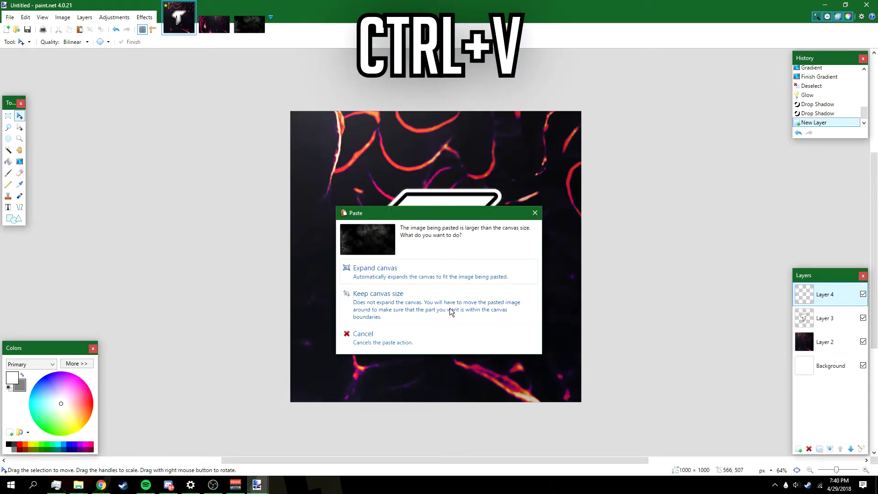
click(469, 305)
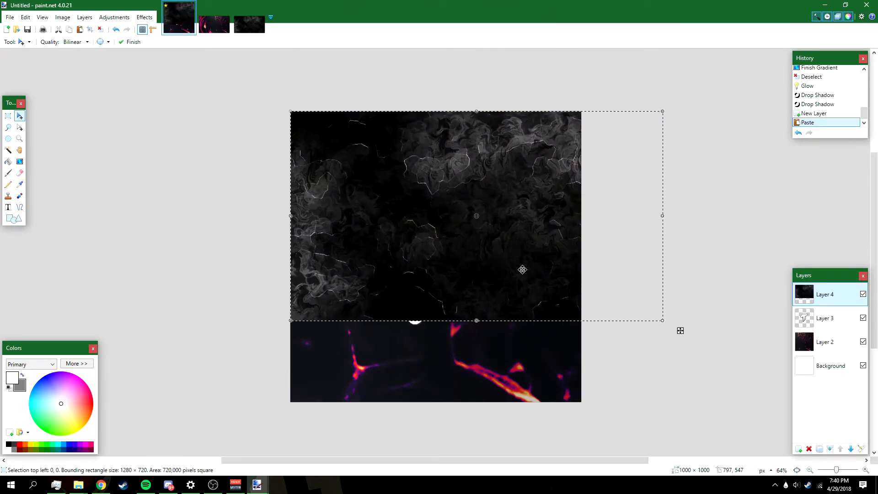
drag(522, 269, 460, 267)
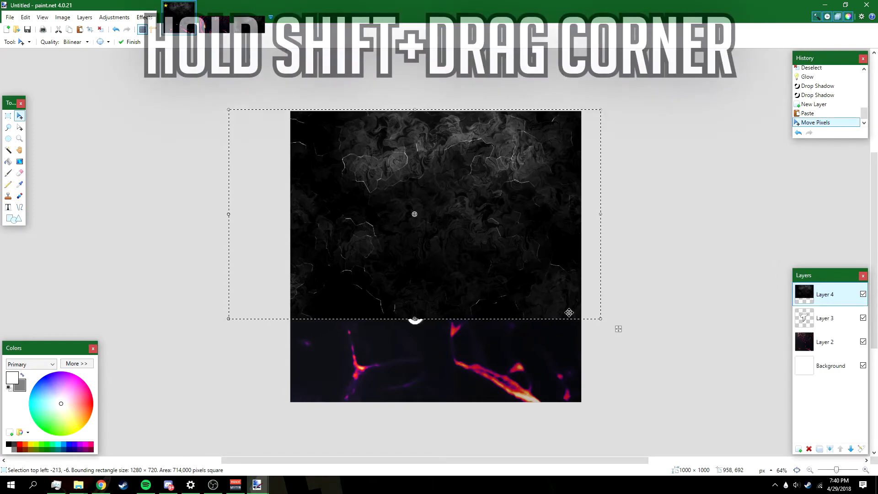
drag(600, 319, 761, 421)
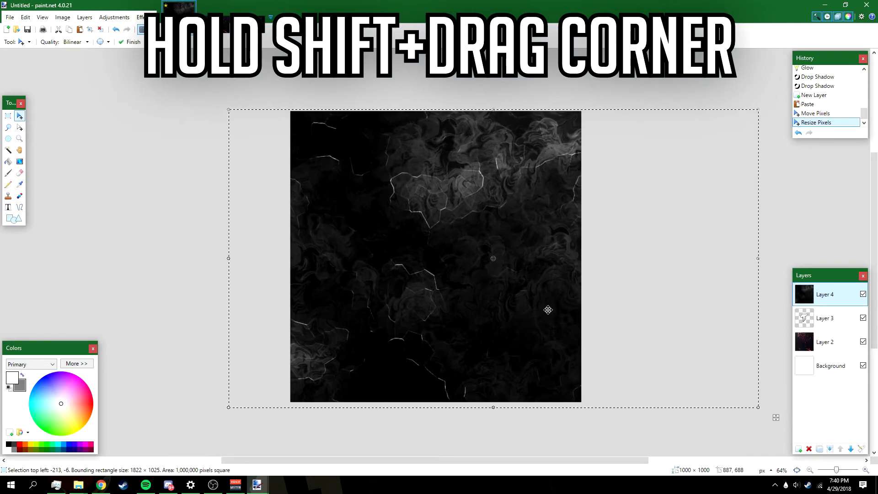
drag(545, 308, 533, 308)
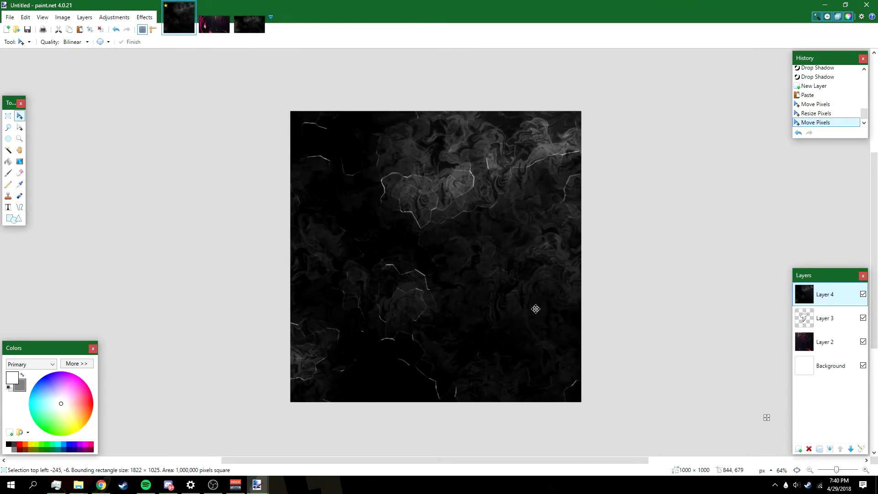
key(ctrl+d)
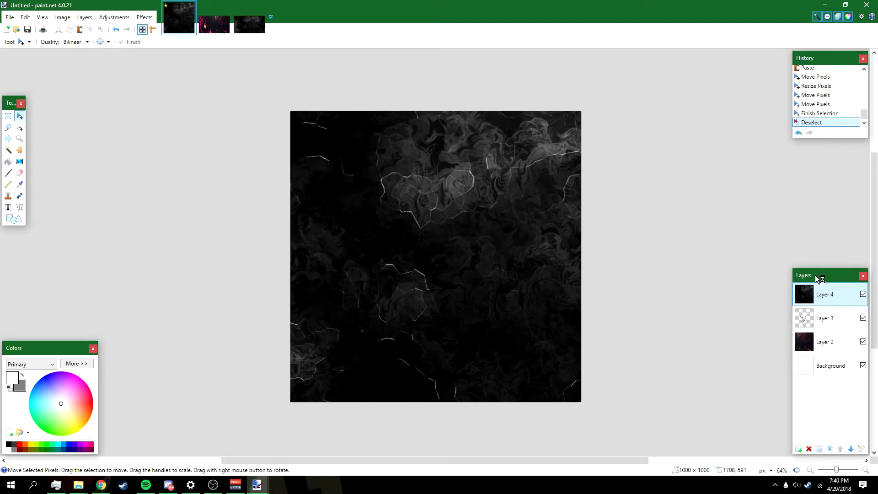
- Set the texture layer's blending mode to Color Dodge in Layer Properties
click(861, 449)
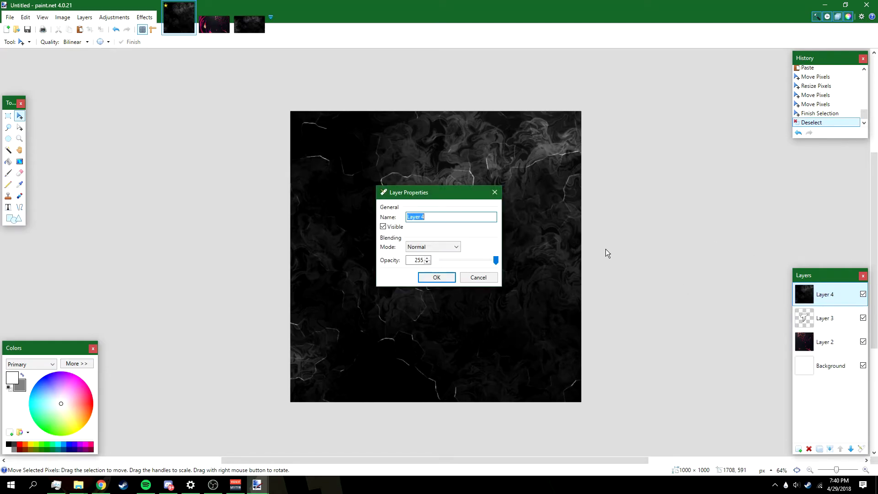
click(428, 247)
click(434, 290)
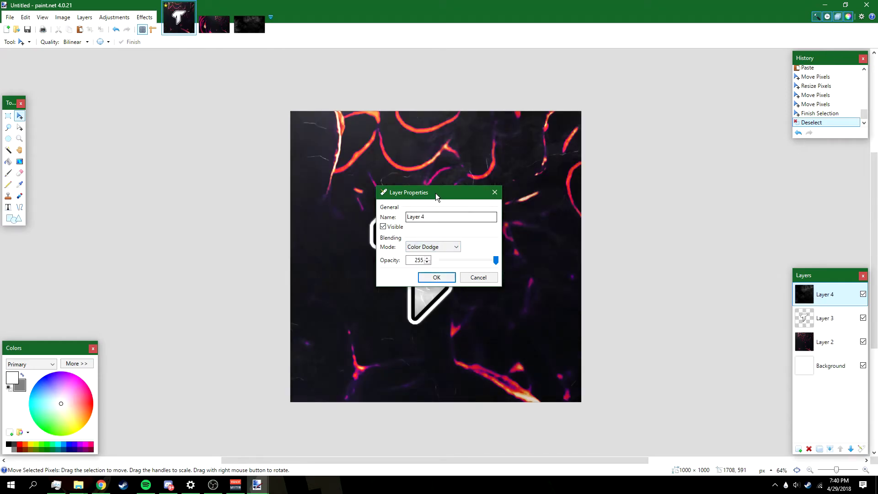
drag(436, 193, 595, 107)
click(597, 191)
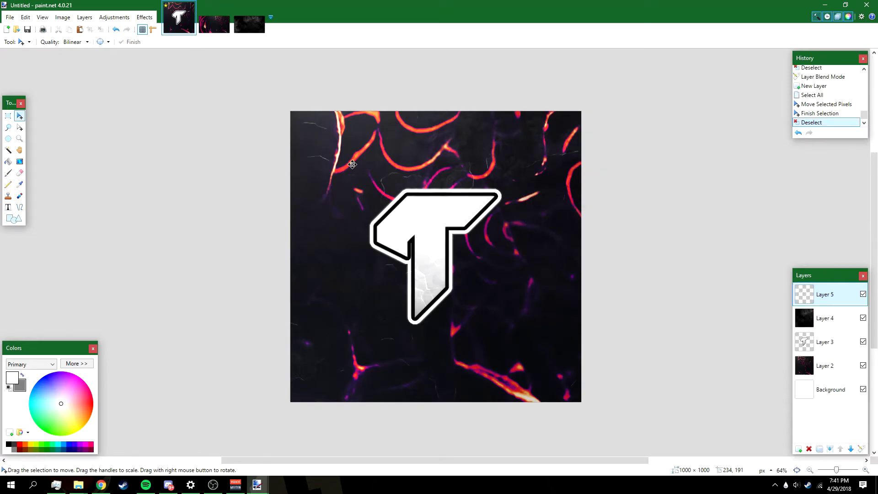
- Save As into the Pictures folder with the file name 'pfp yay'
click(10, 17)
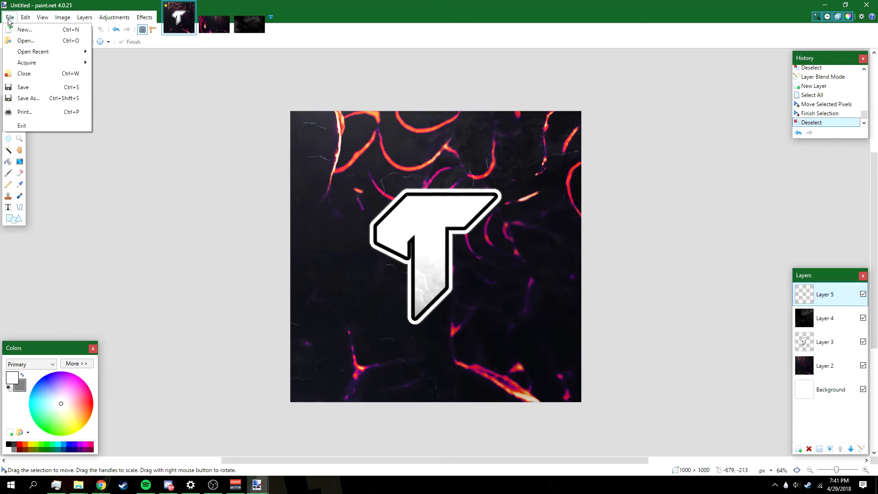
click(43, 99)
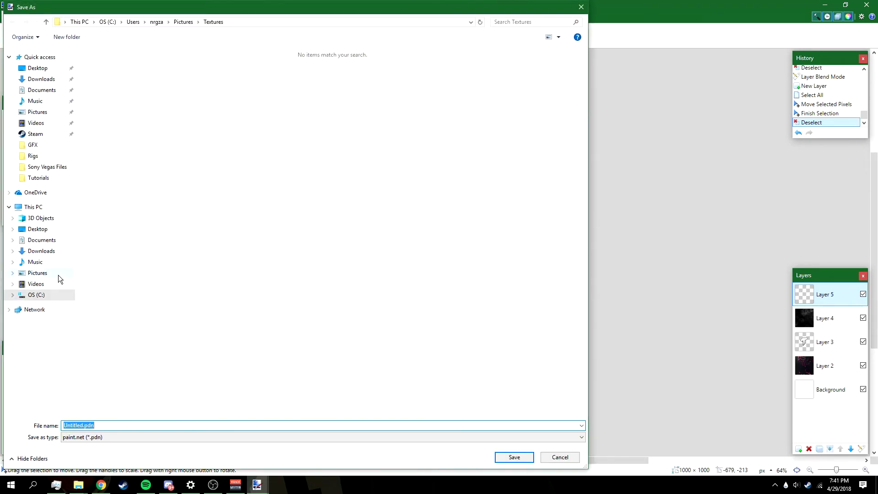
click(38, 273)
click(77, 425)
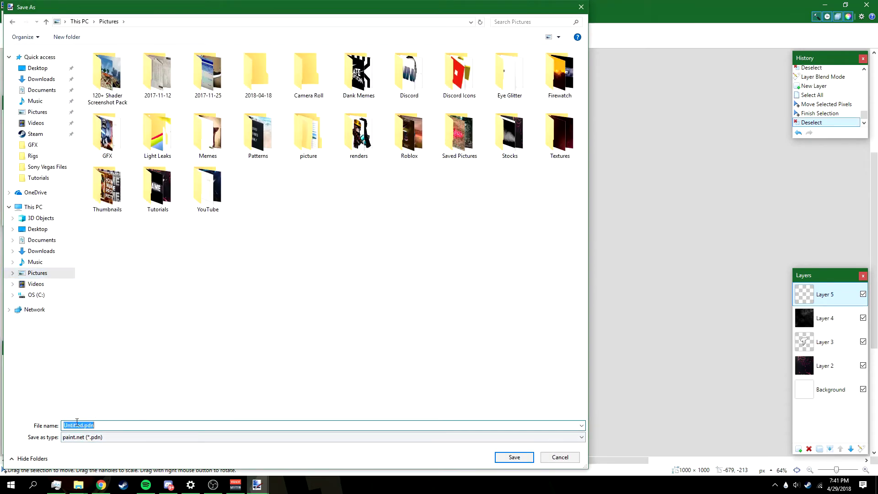
text(pfp yay)
- Choose PNG as the file type, save with default settings, and flatten the image
click(128, 437)
click(41, 442)
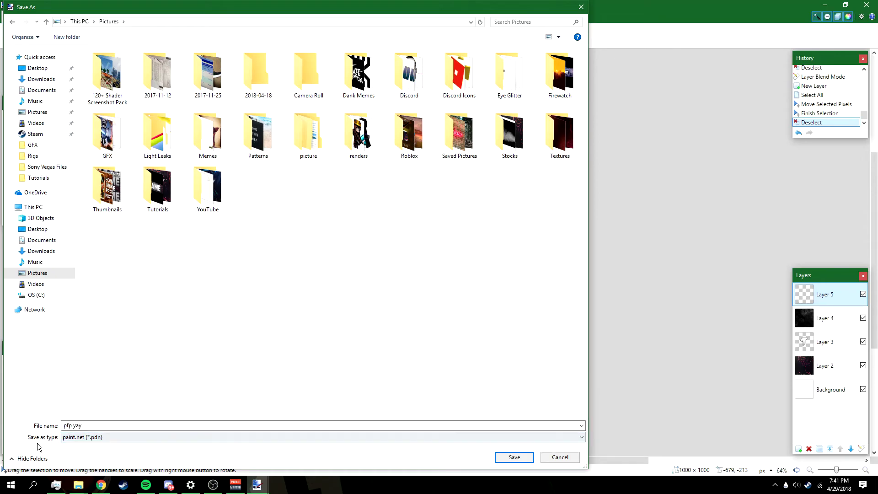
click(87, 438)
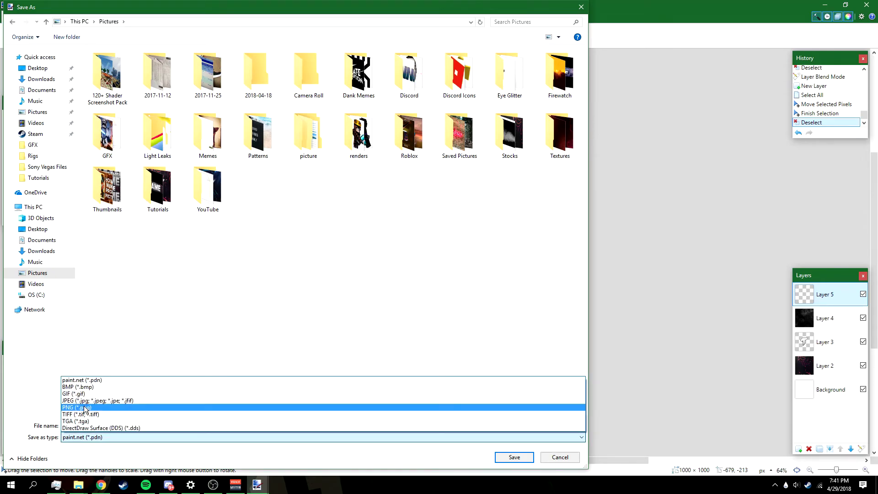
click(87, 408)
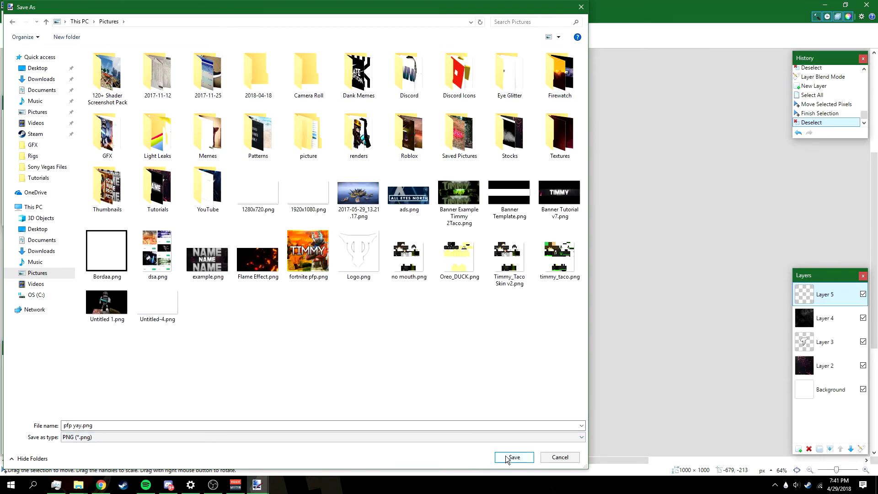
click(507, 458)
click(807, 466)
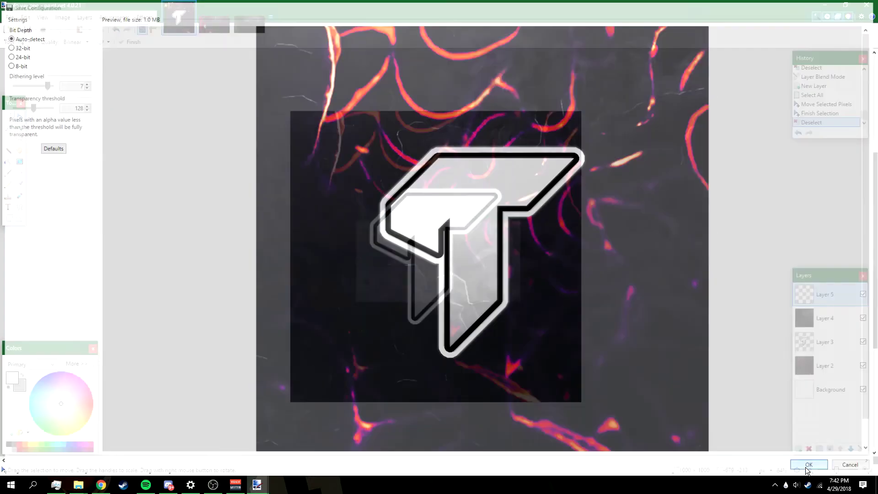
click(436, 269)
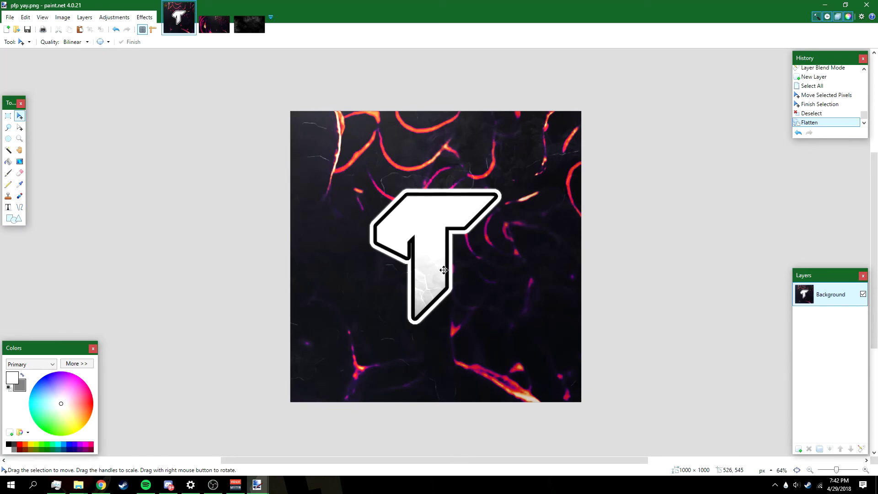
scroll(441, 270, up, 1)
scroll(442, 265, up, 1)
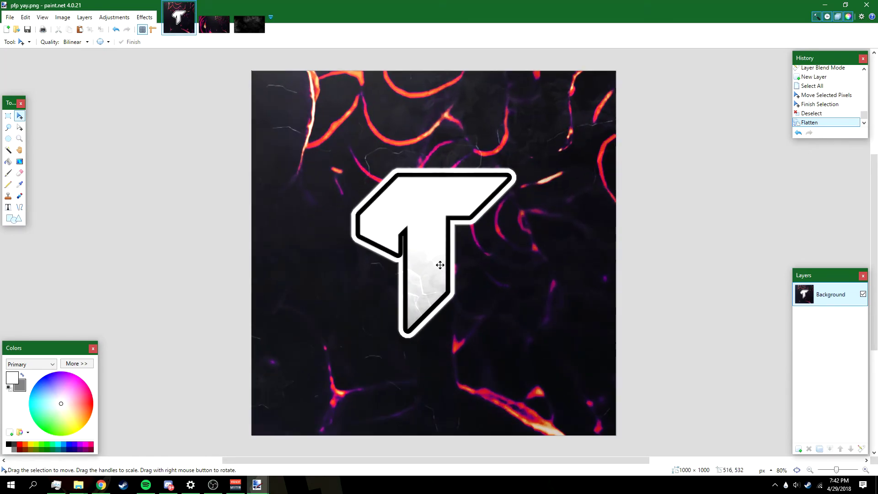